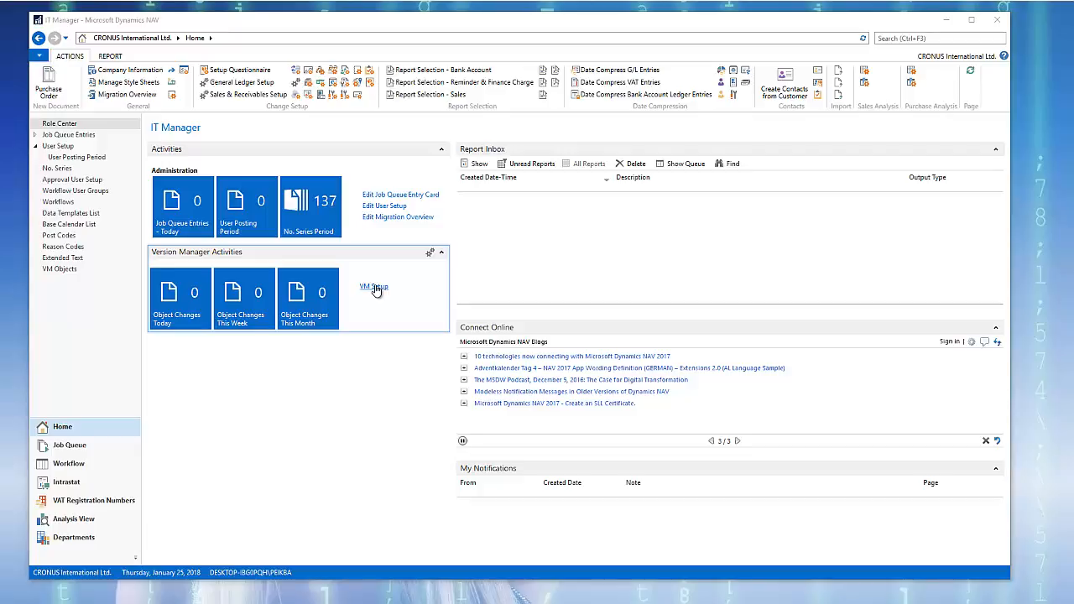
Open VM Setup, allowing its material download, and set the compare program path to BCompare.exe in Program Files\Beyond Compare 4
left_click(375, 287)
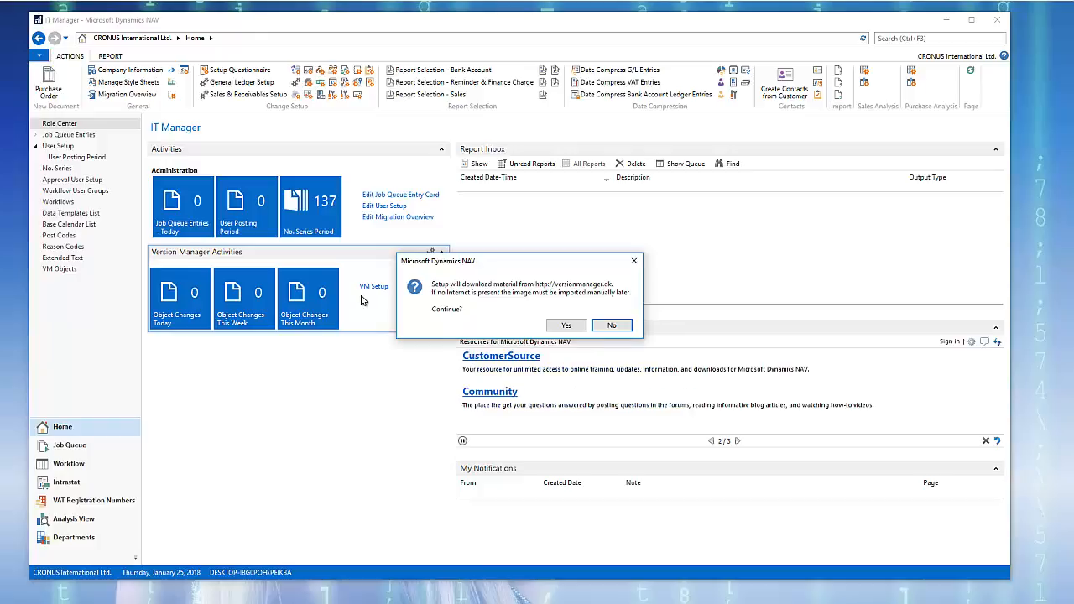
left_click(562, 327)
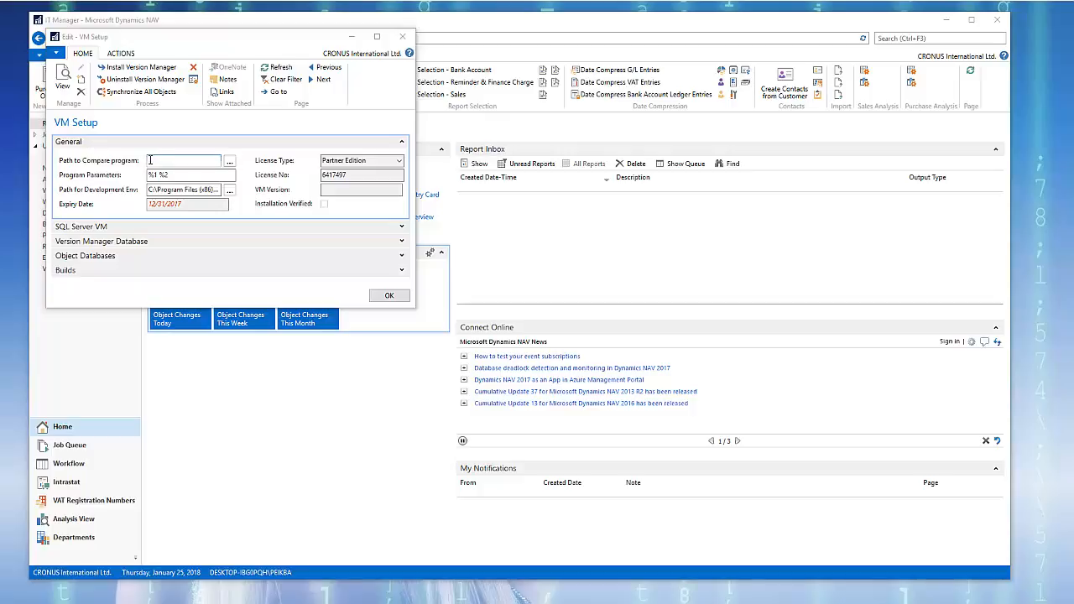
left_click(230, 162)
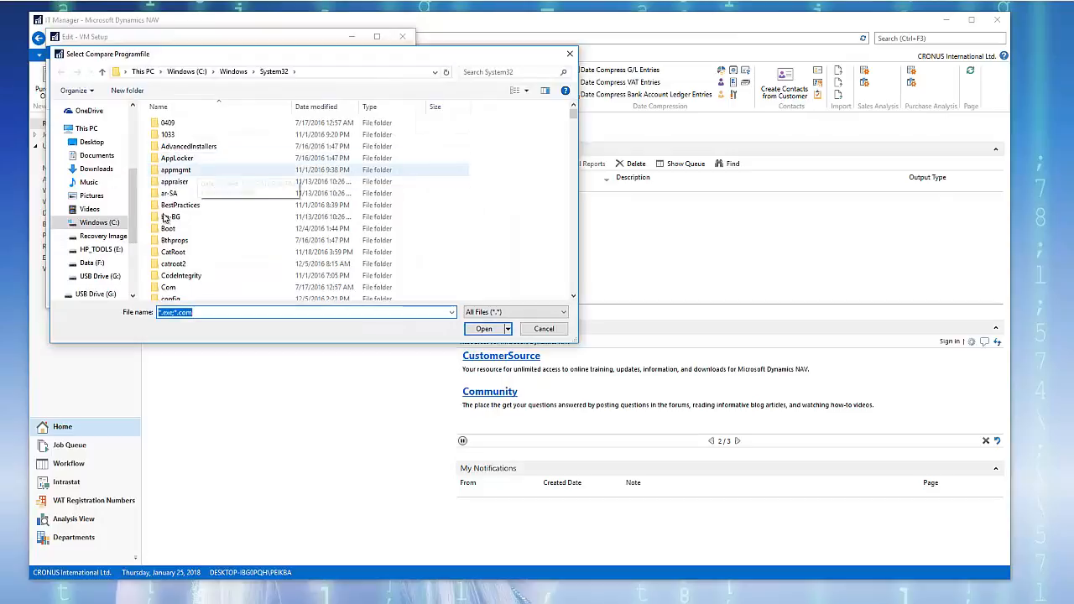
left_click(102, 224)
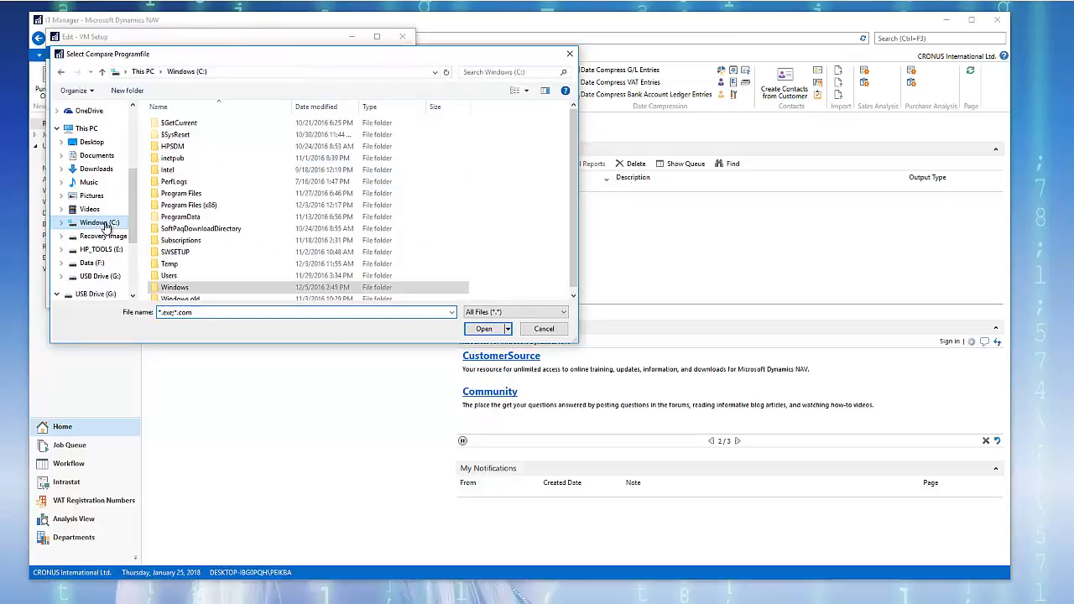
double_click(189, 188)
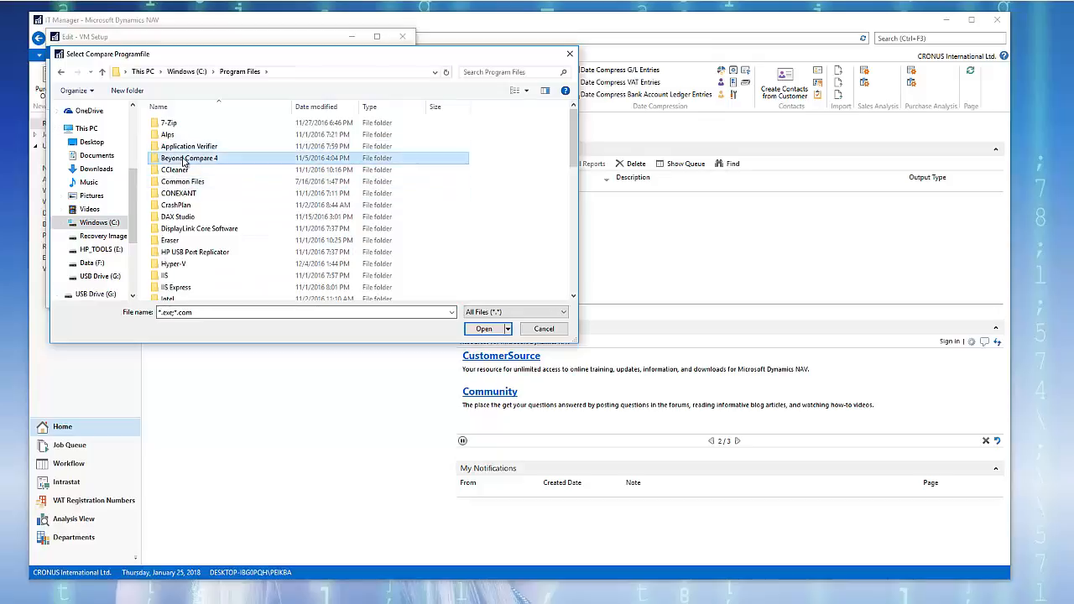
double_click(185, 157)
double_click(178, 158)
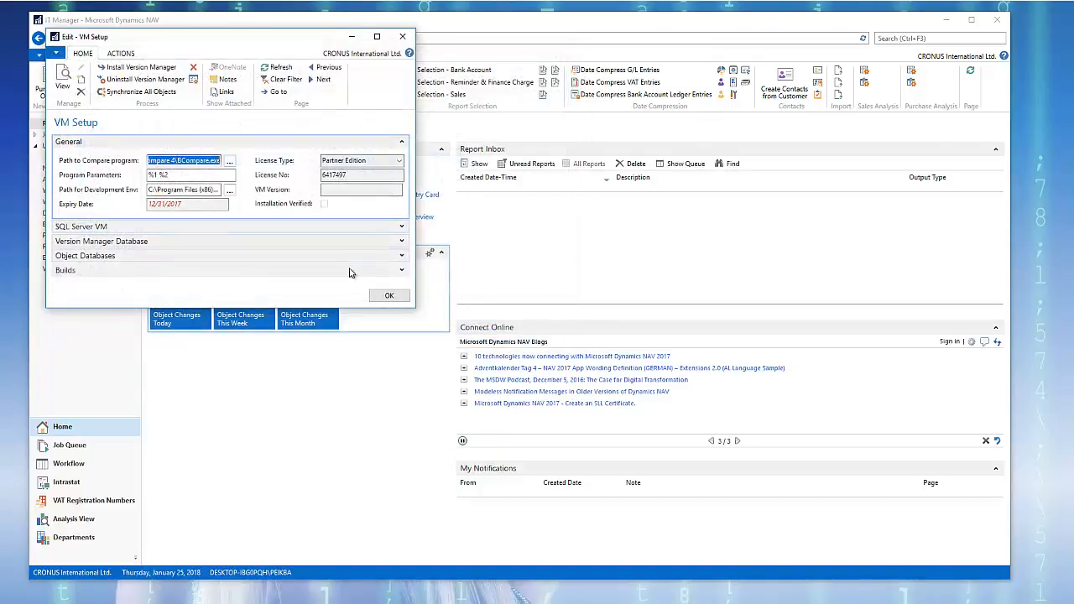
Review the program parameters and expiry date, then the SQL Server VM and Version Manager Database settings
left_click(192, 178)
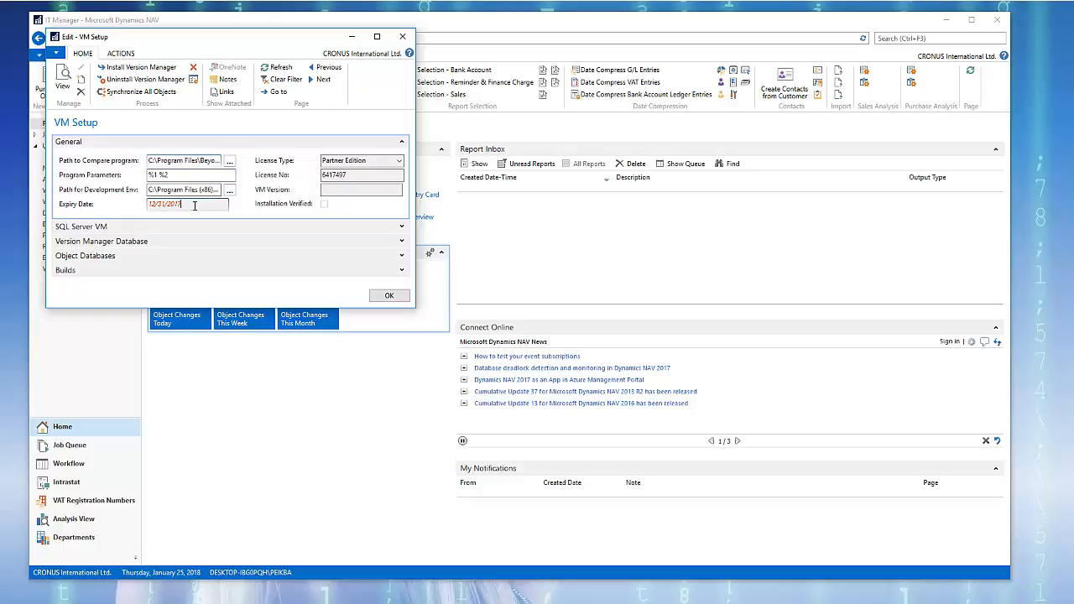
left_click_drag(195, 205, 140, 209)
left_click(161, 204)
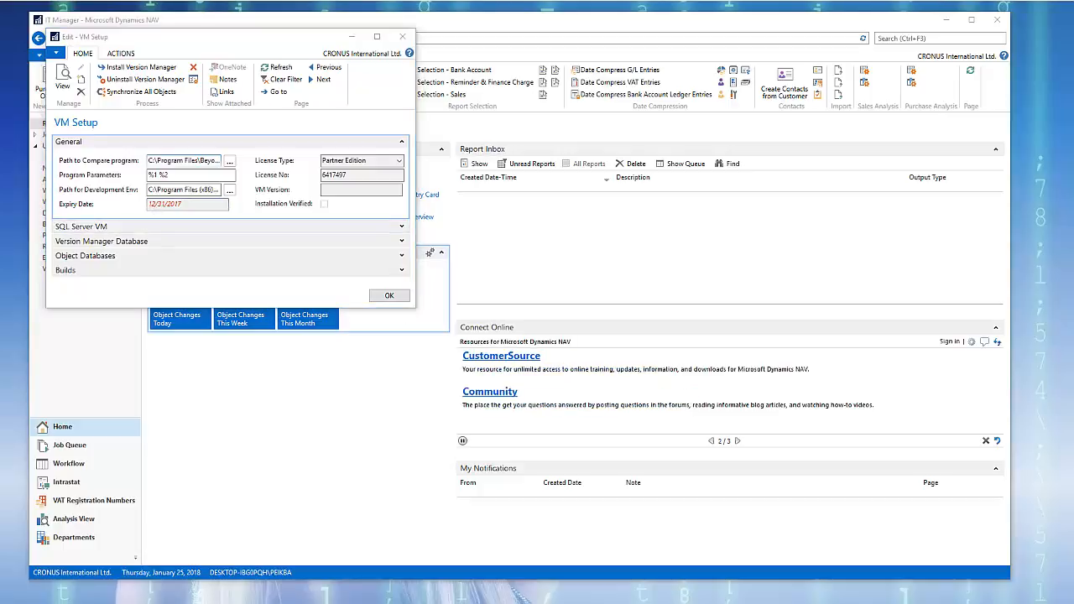
left_click(404, 229)
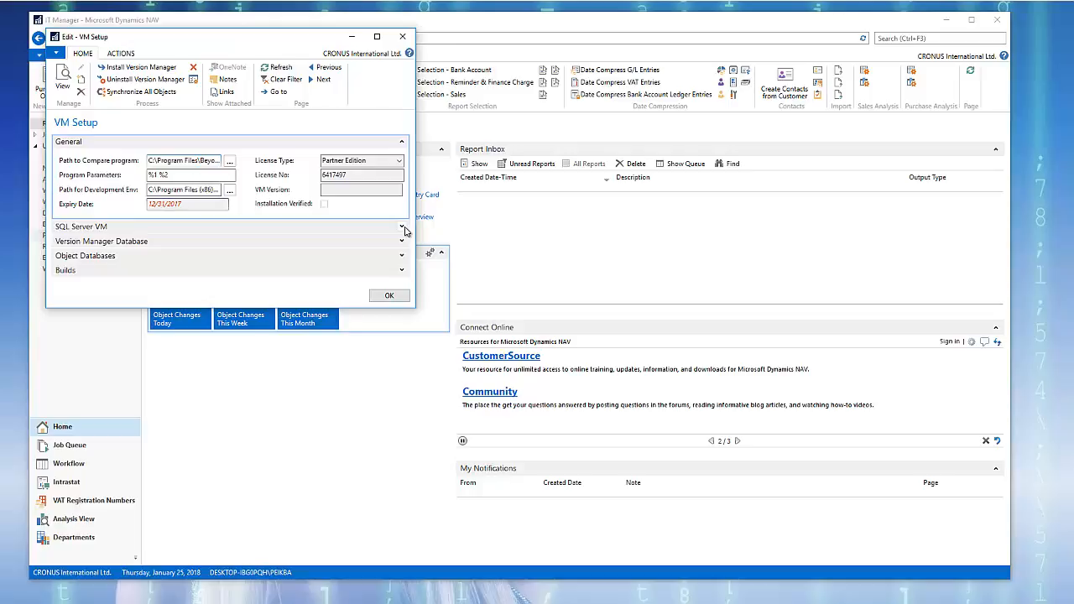
left_click(401, 228)
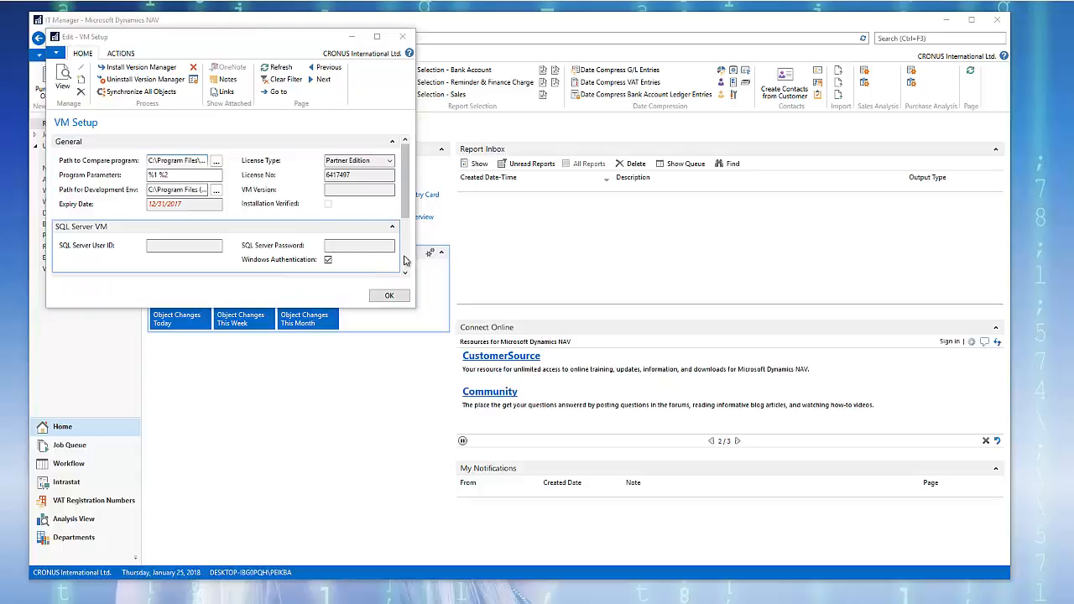
scroll(403, 260, "down", 3)
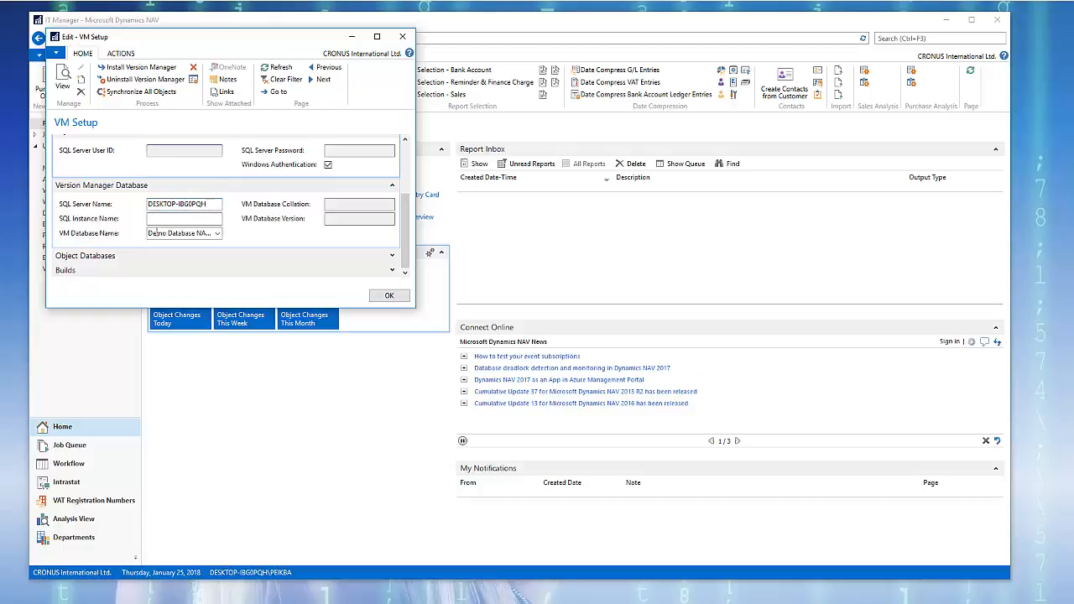
Add an object database row with the server name DESKTOP-IBG0PQH copied from the SQL Server Name
left_click(393, 258)
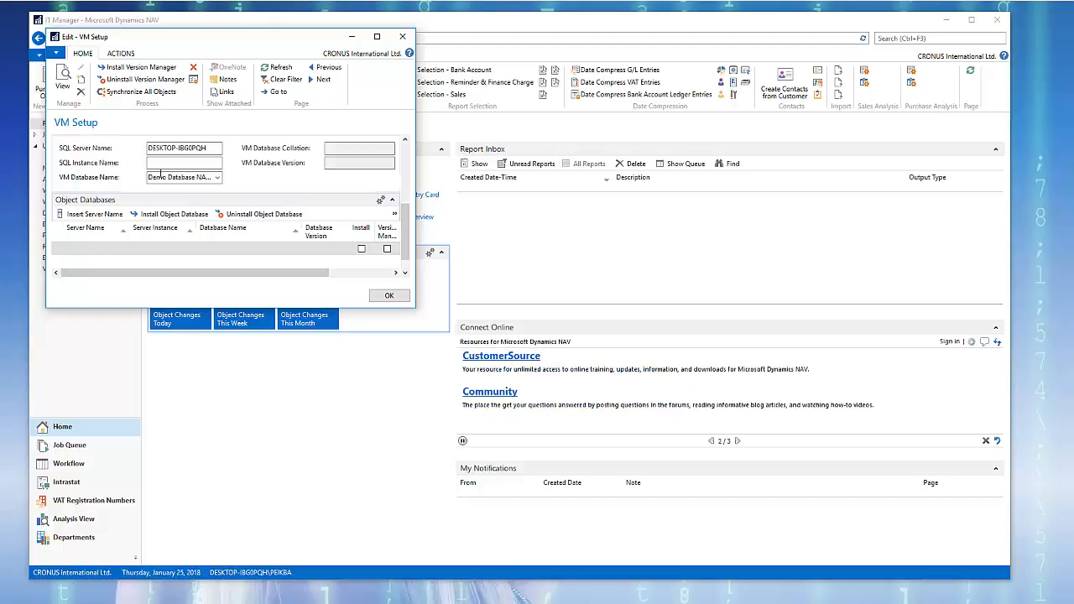
left_click(172, 148)
key("ctrl+c")
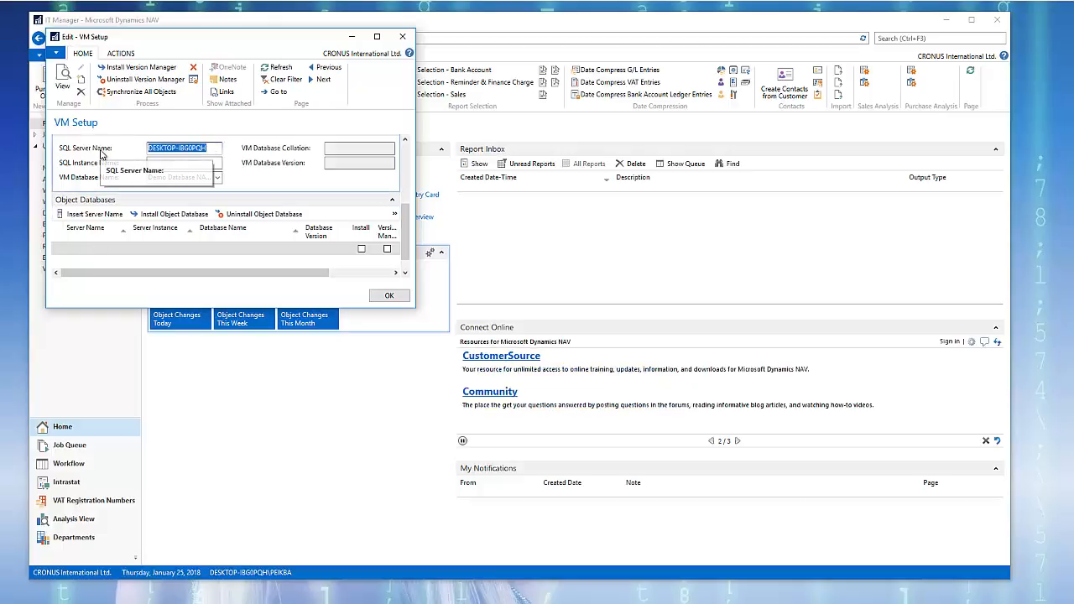
left_click(77, 246)
key("ctrl+v")
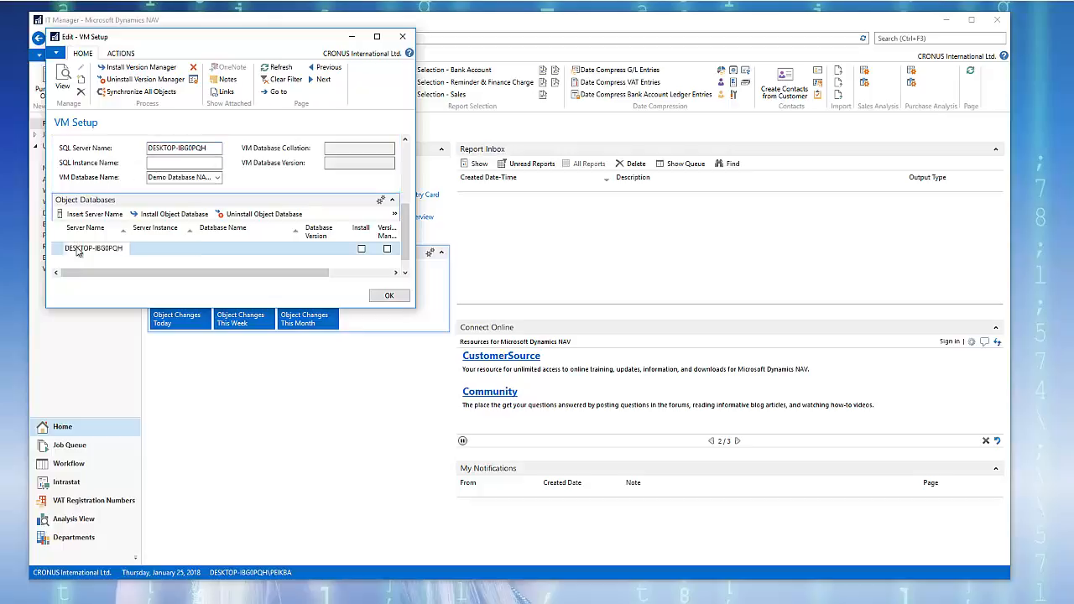
key("Tab")
Always allow the Windows Script Host Shell Object and select Demo Database NAV (9-0) W1 DEV for the object database row
left_click(237, 250)
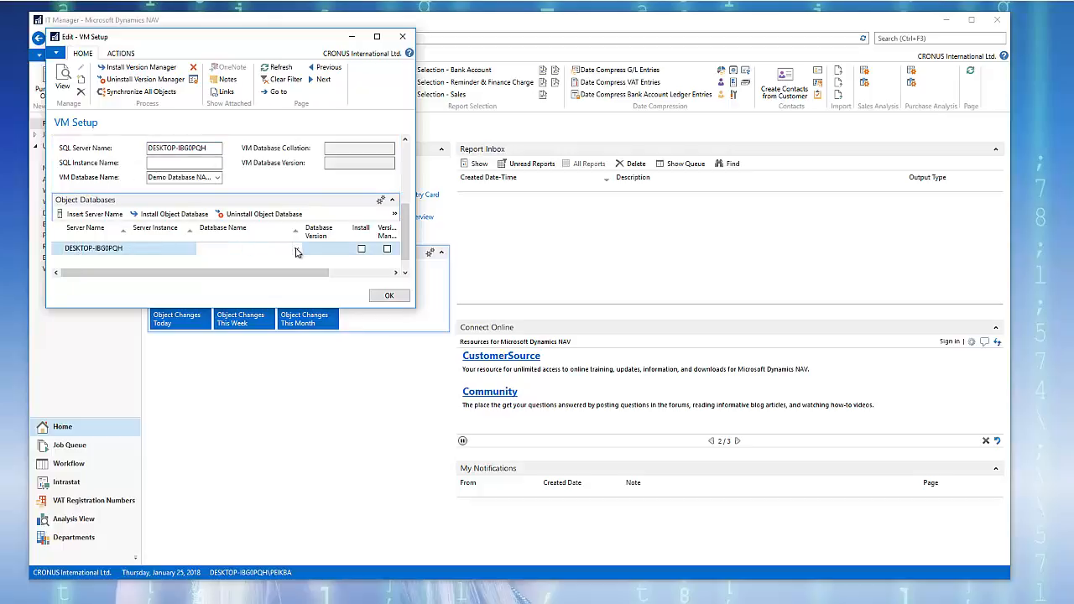
left_click(297, 251)
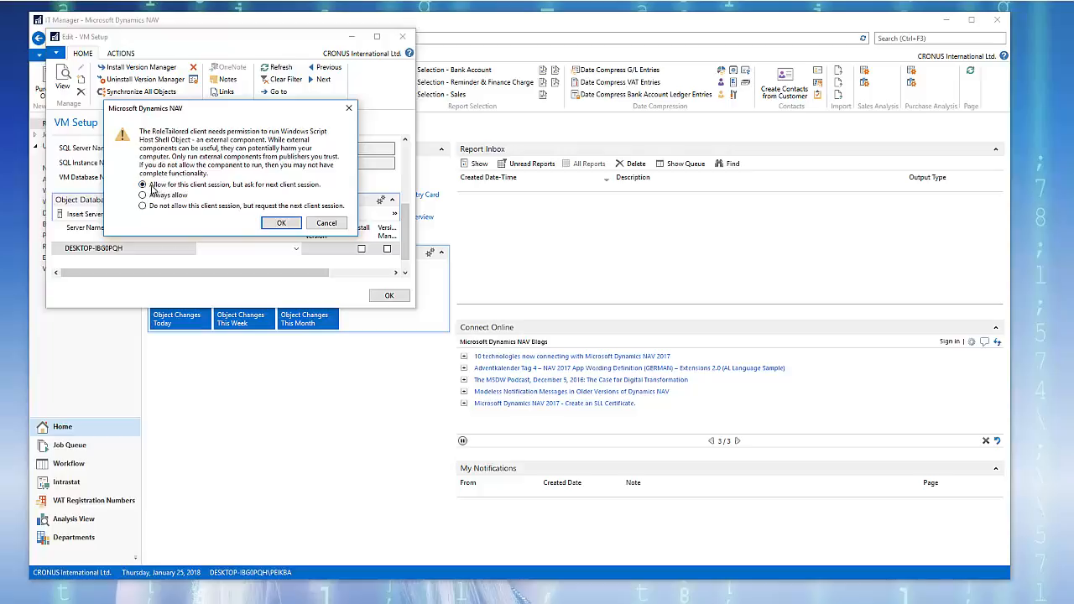
left_click(142, 196)
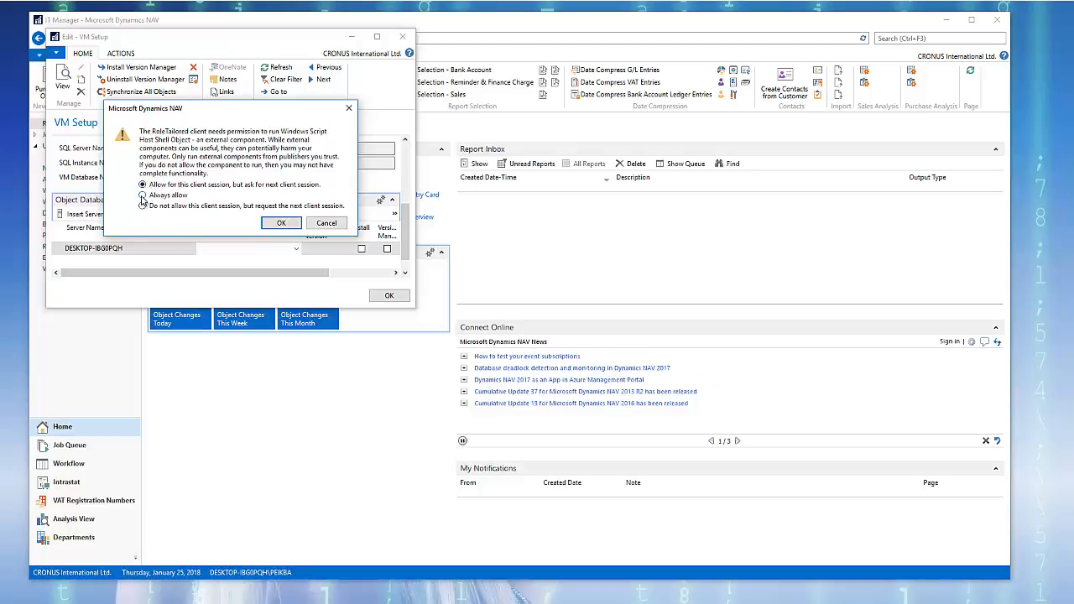
left_click(275, 225)
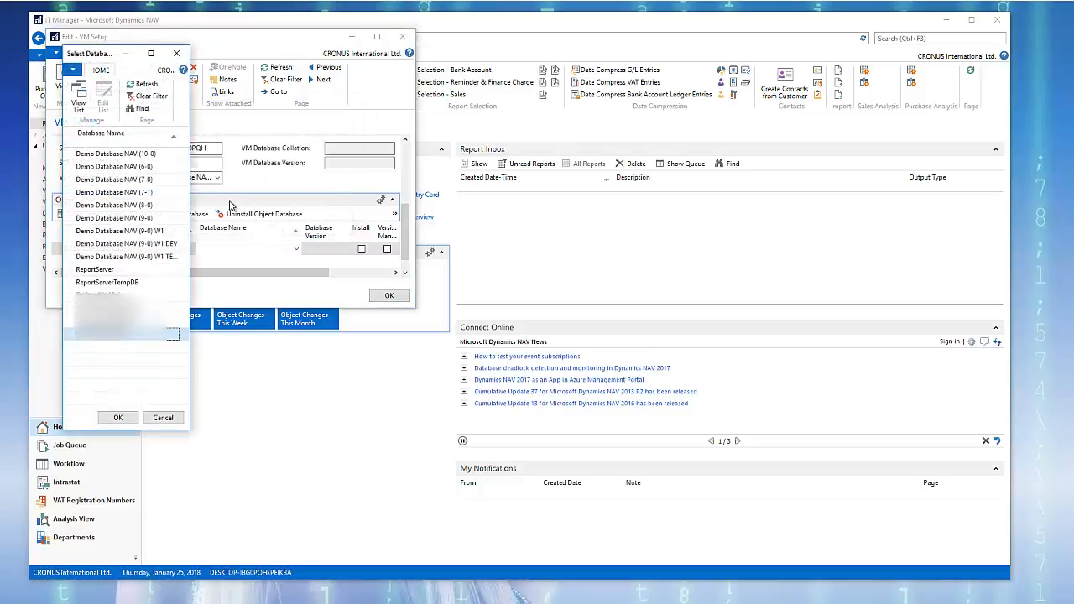
left_click(111, 245)
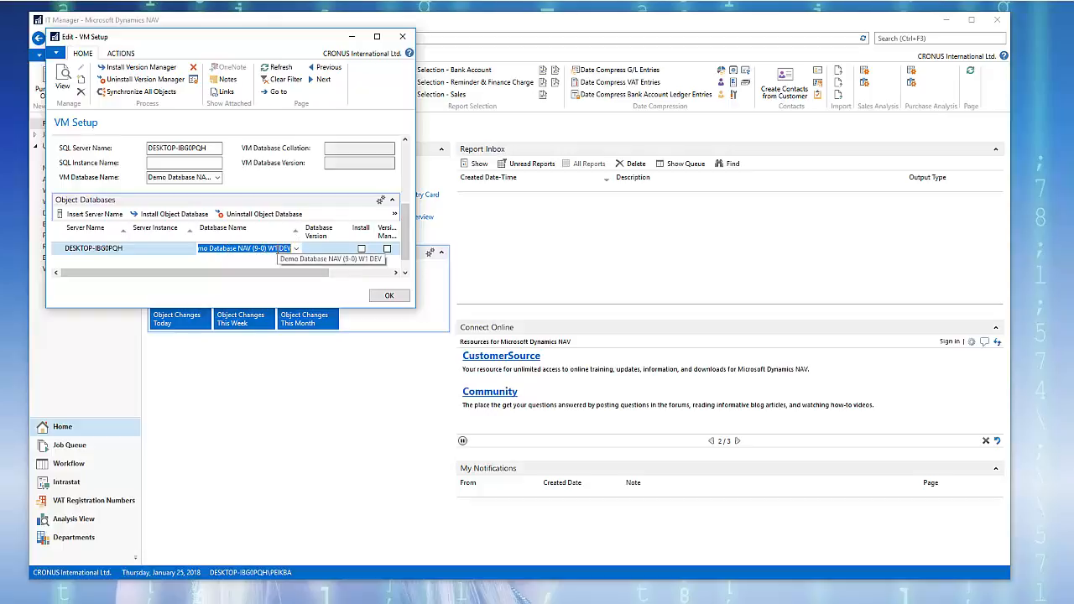
Mark the W1 DEV database row for installation and as a development database
left_click(361, 250)
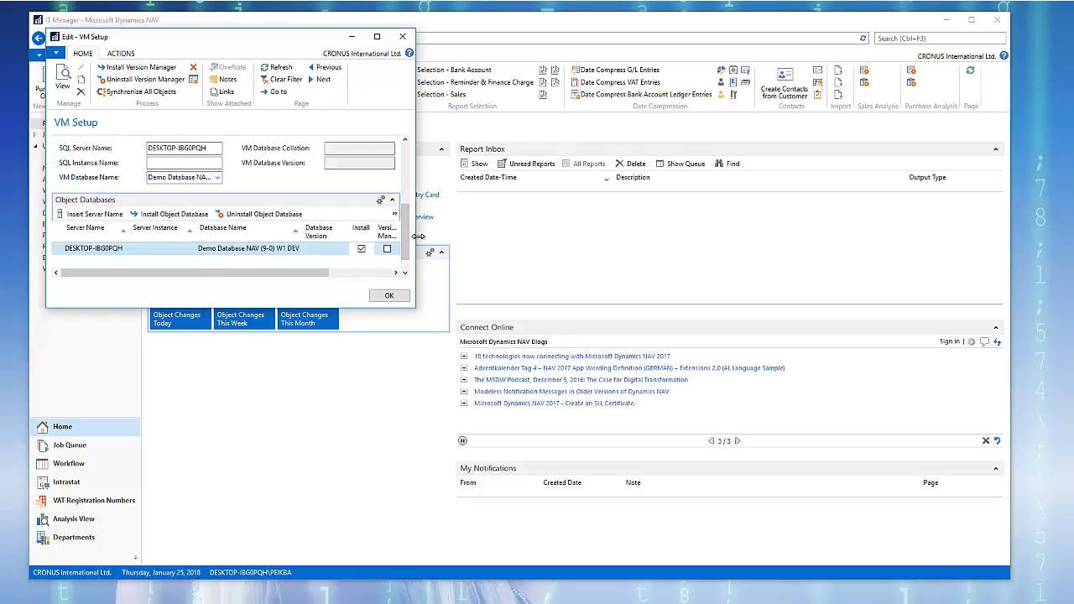
left_click_drag(417, 236, 552, 238)
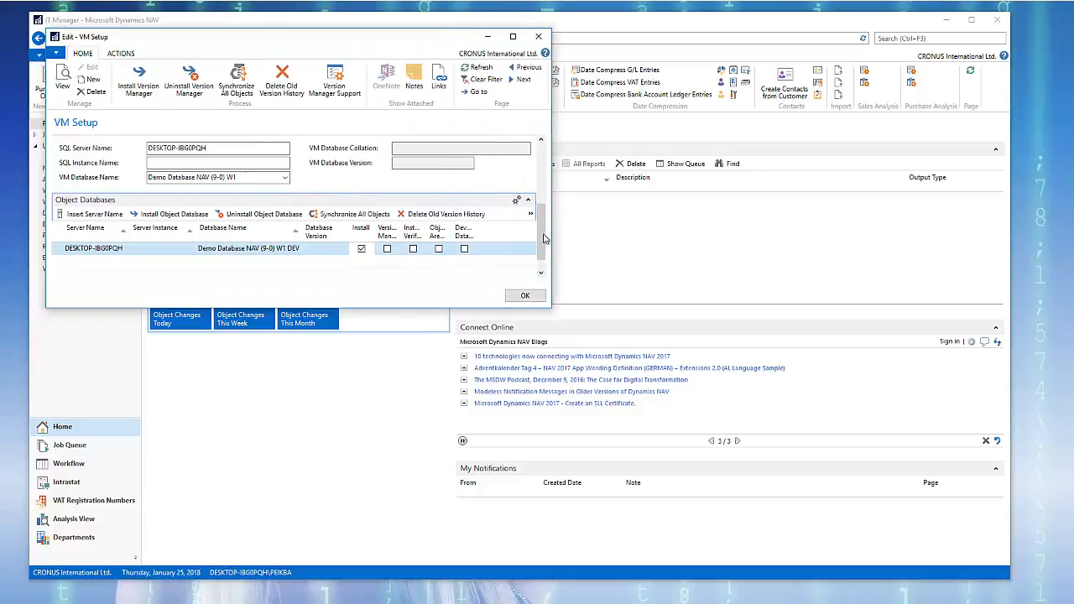
left_click(465, 250)
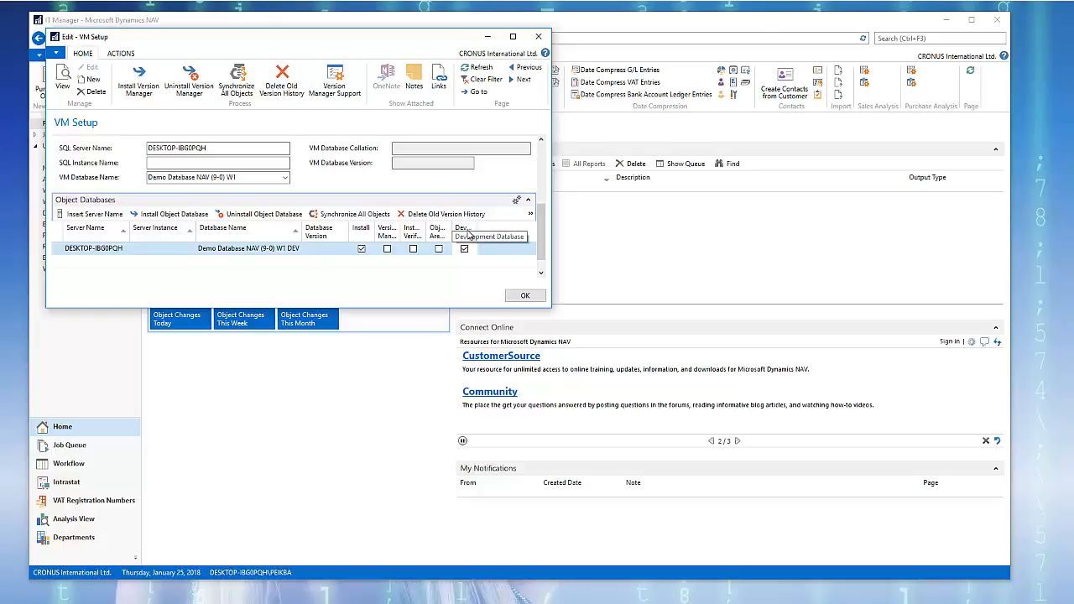
Add a second object database row for server DESKTOP-IBG0PQH with Demo Database NAV (9-0) W1 TEST and mark it for installation
left_click(95, 261)
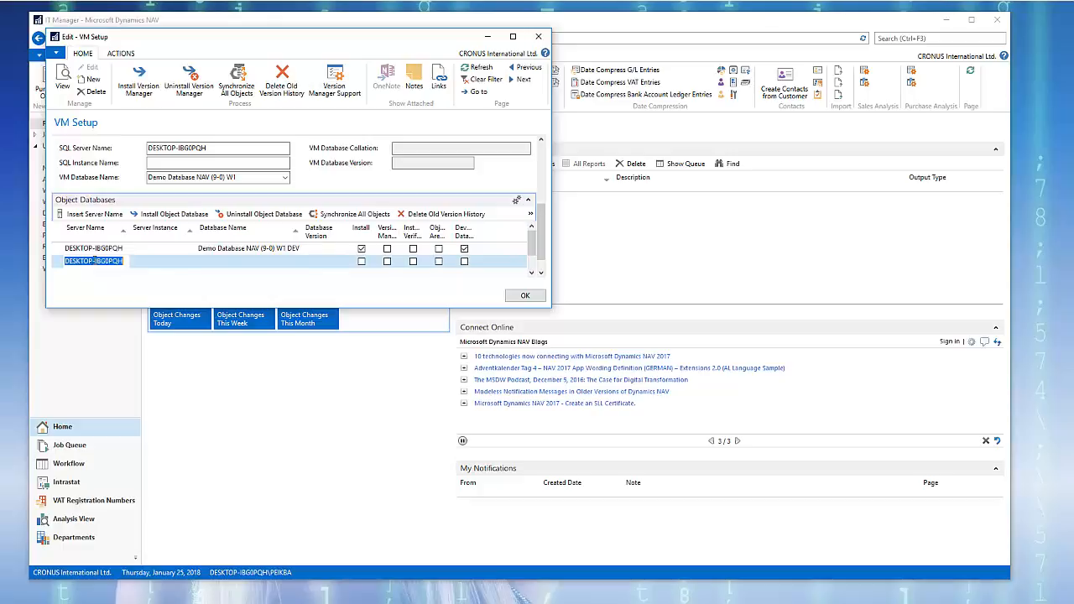
key("Tab")
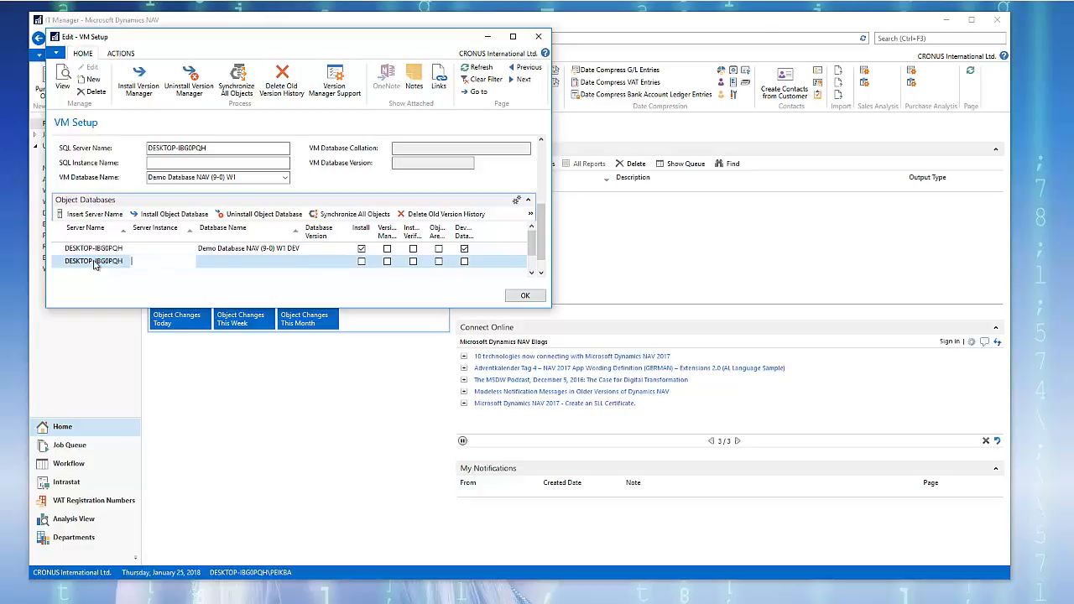
key("Tab")
left_click(297, 262)
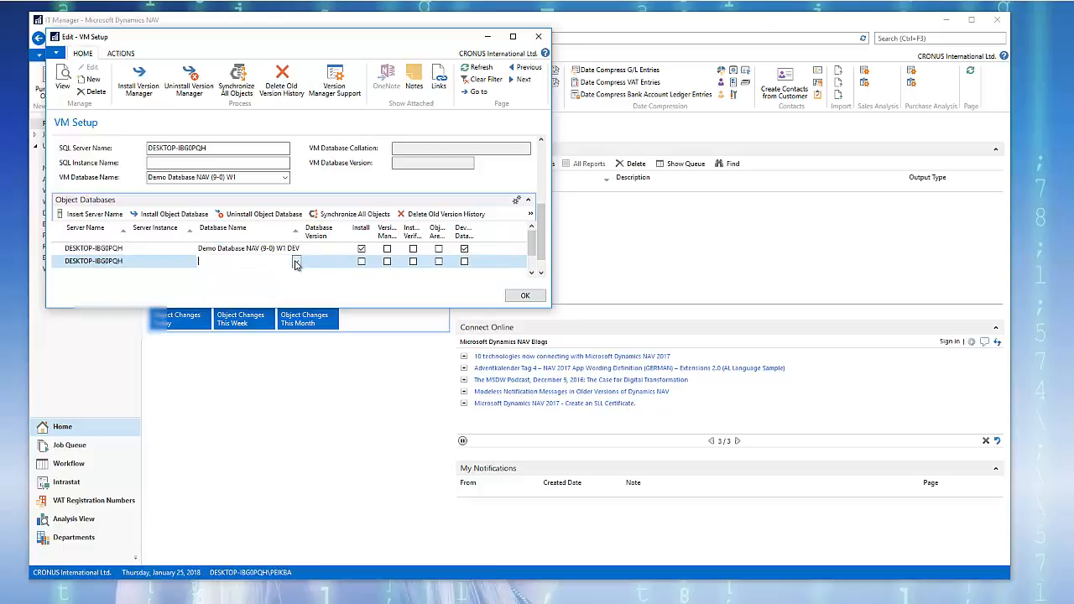
left_click(140, 260)
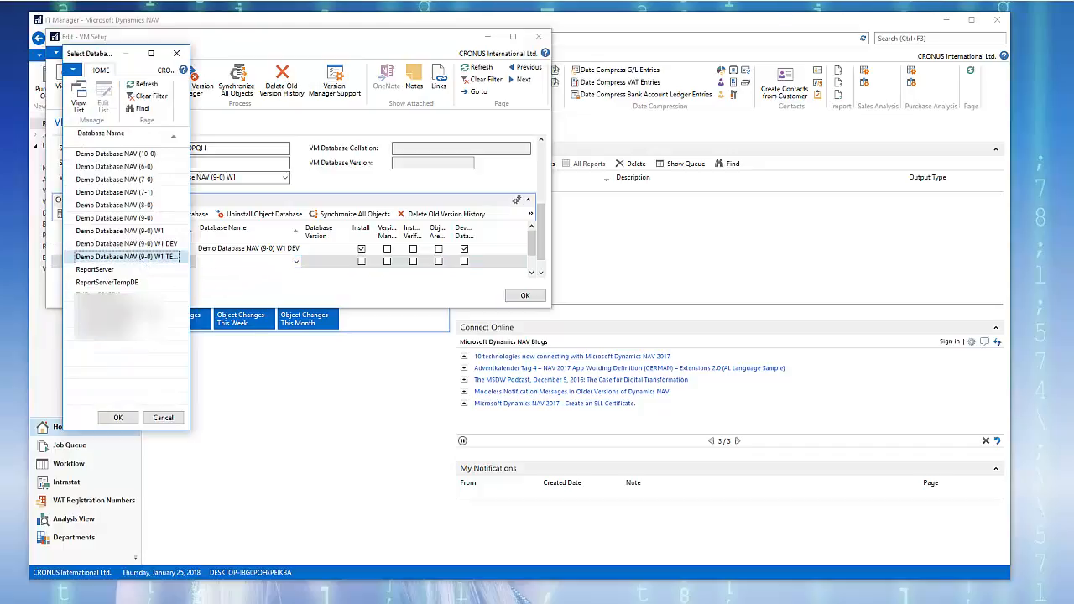
left_click(119, 418)
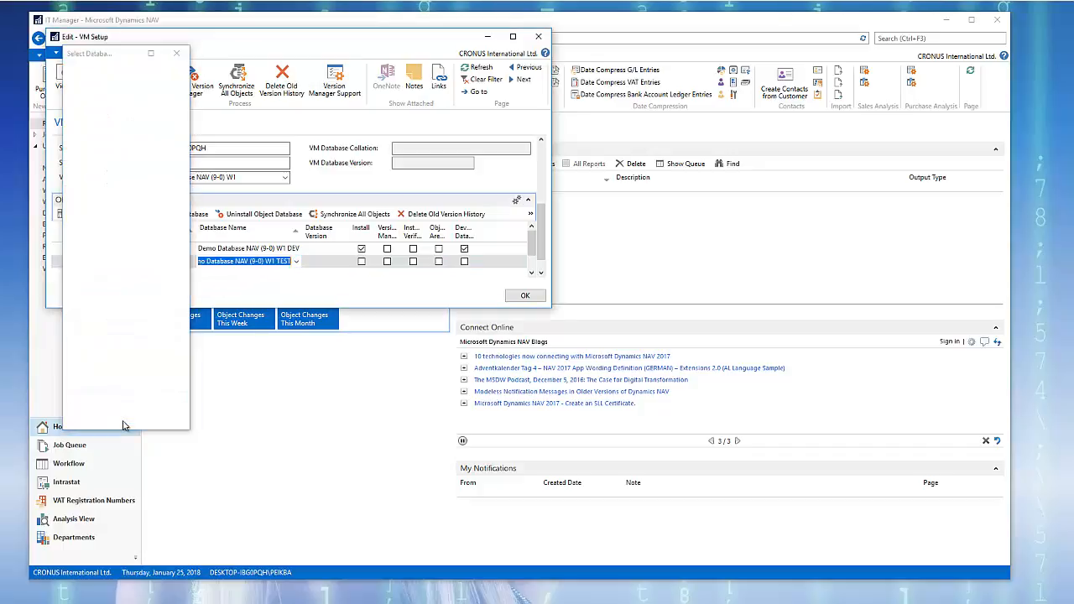
left_click(362, 261)
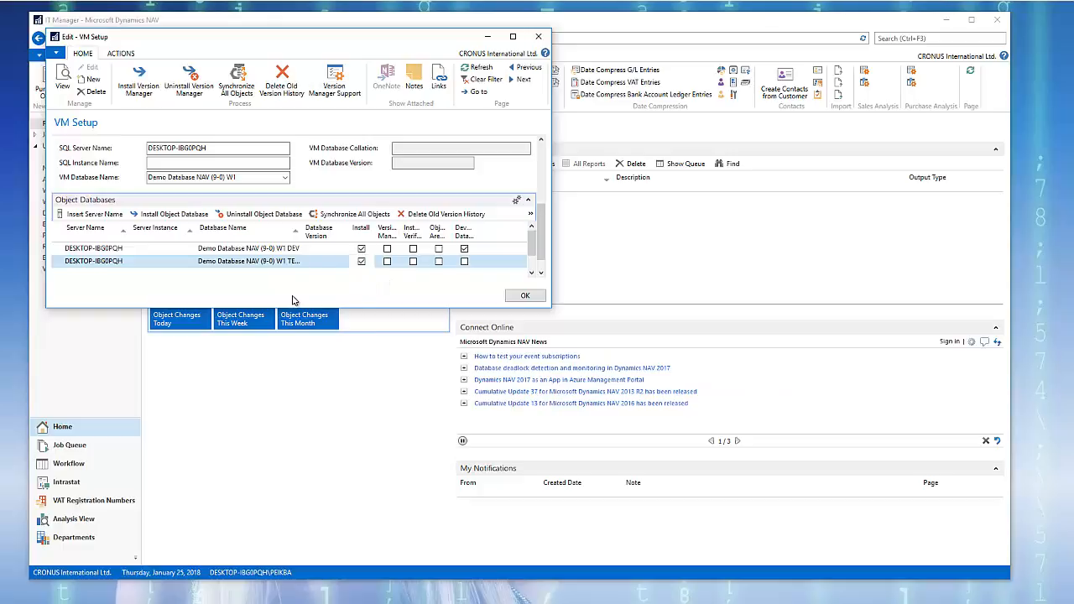
Review the DEV and TEST object database rows and the VM database name
left_click(252, 250)
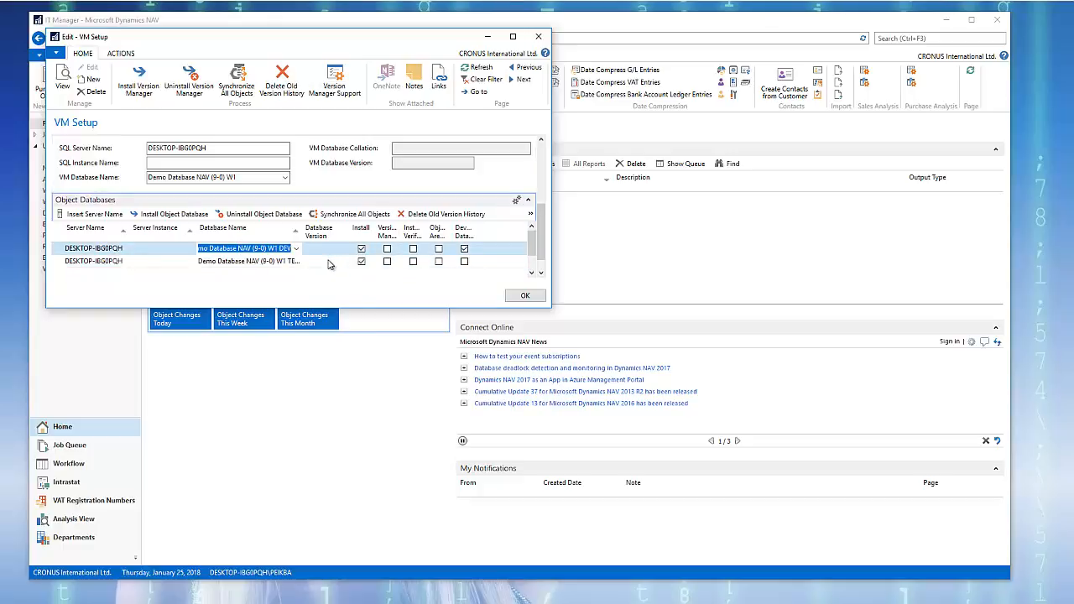
left_click(167, 248)
left_click(156, 262)
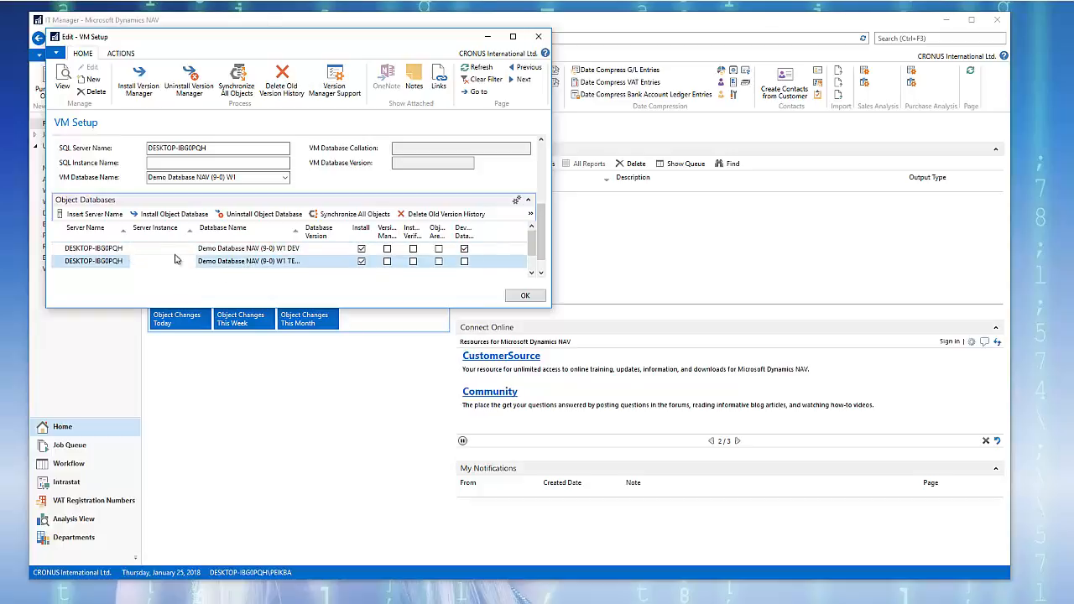
left_click(235, 175)
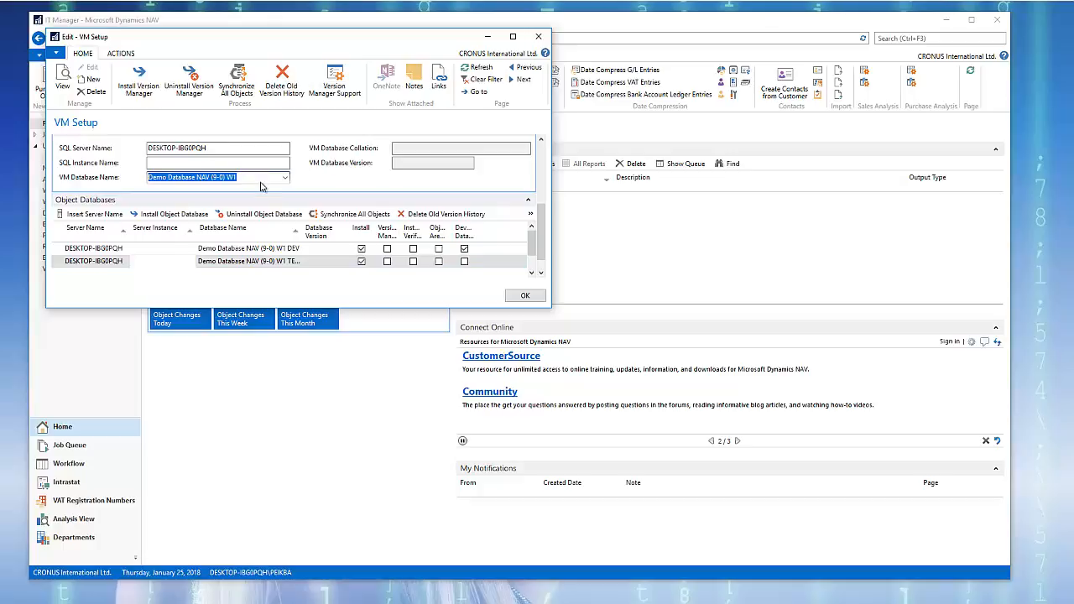
Expand the Builds section of VM Setup and set the Builds Number Series to CONT
left_click(540, 271)
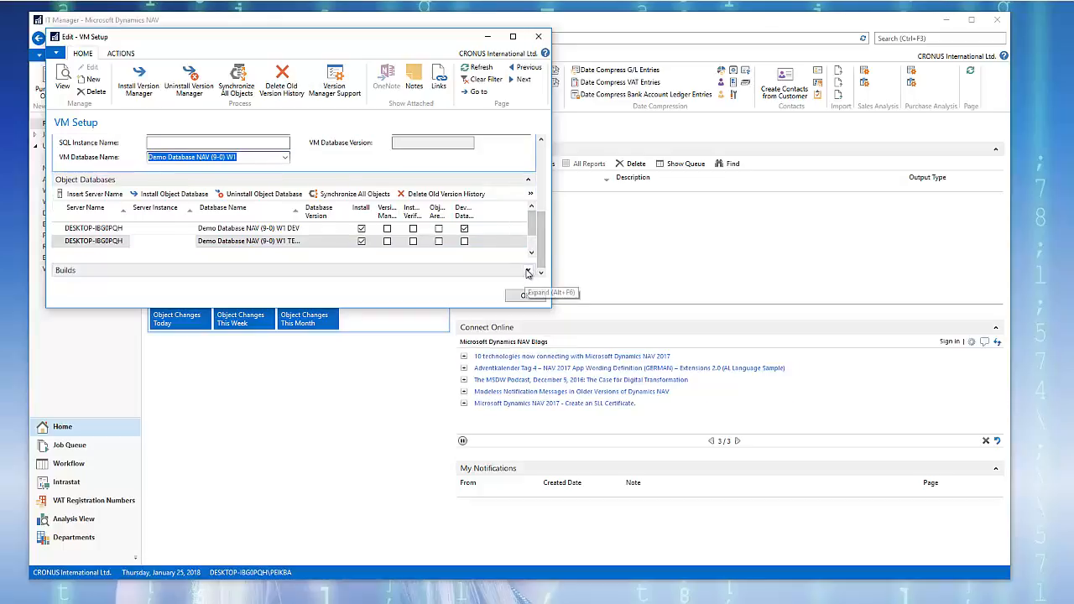
left_click(530, 273)
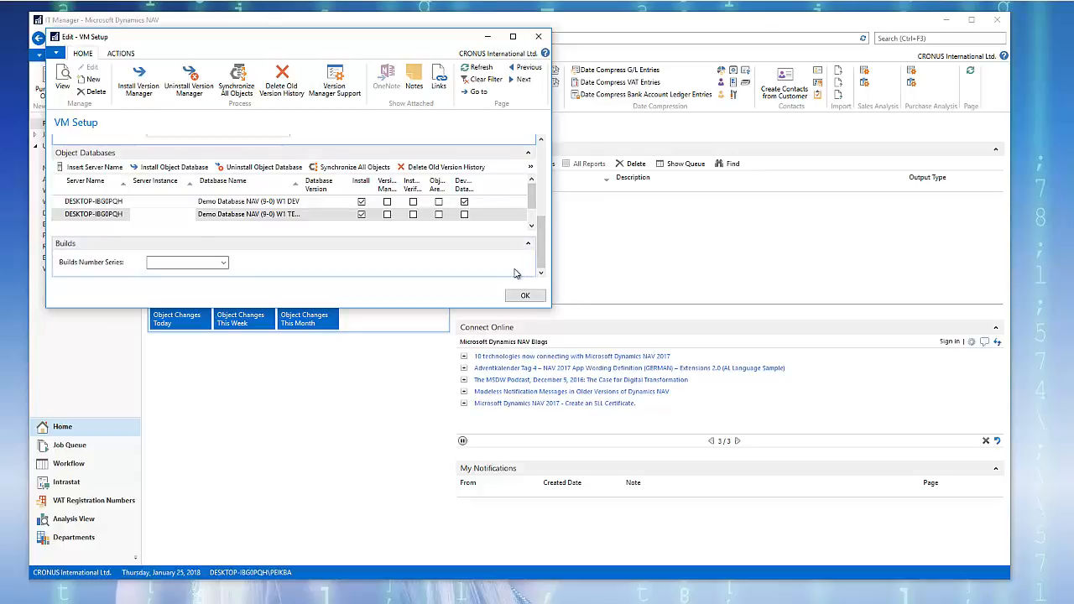
left_click(168, 263)
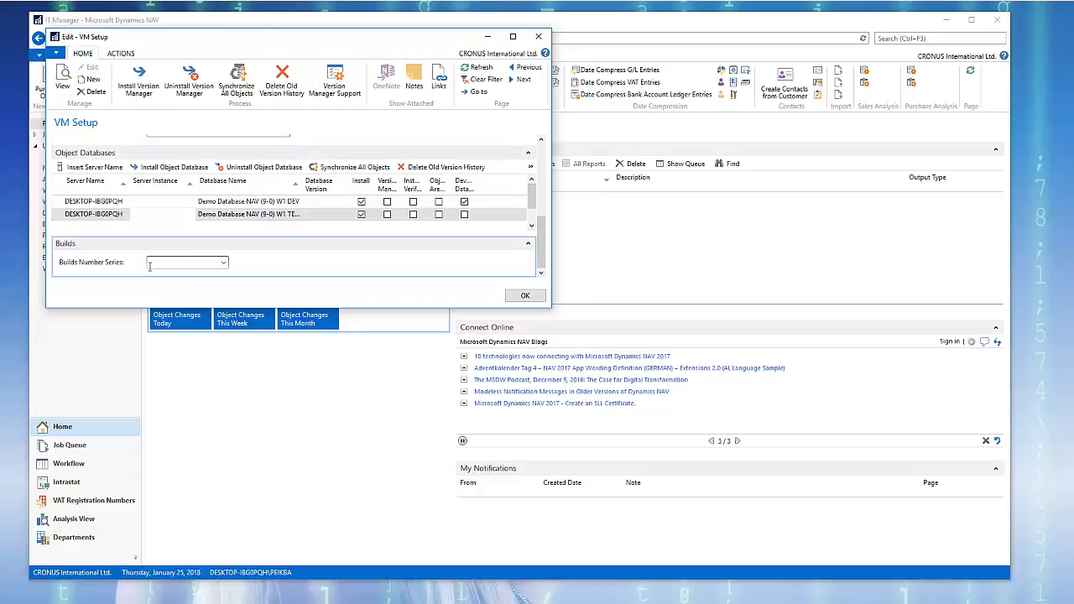
left_click(224, 264)
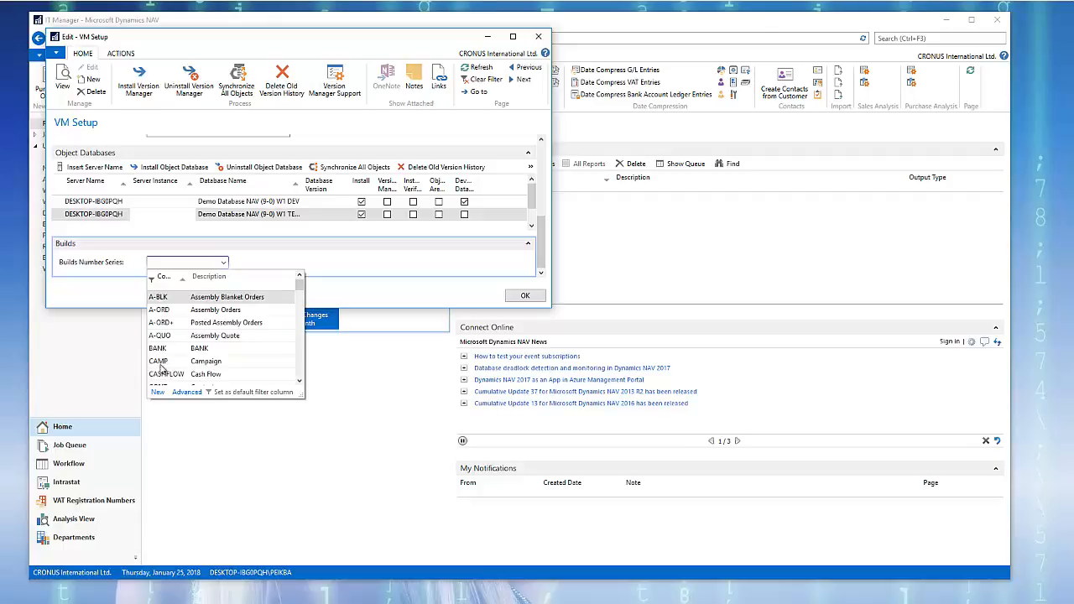
scroll(163, 367, "down", 3)
scroll(162, 357, "up", 2)
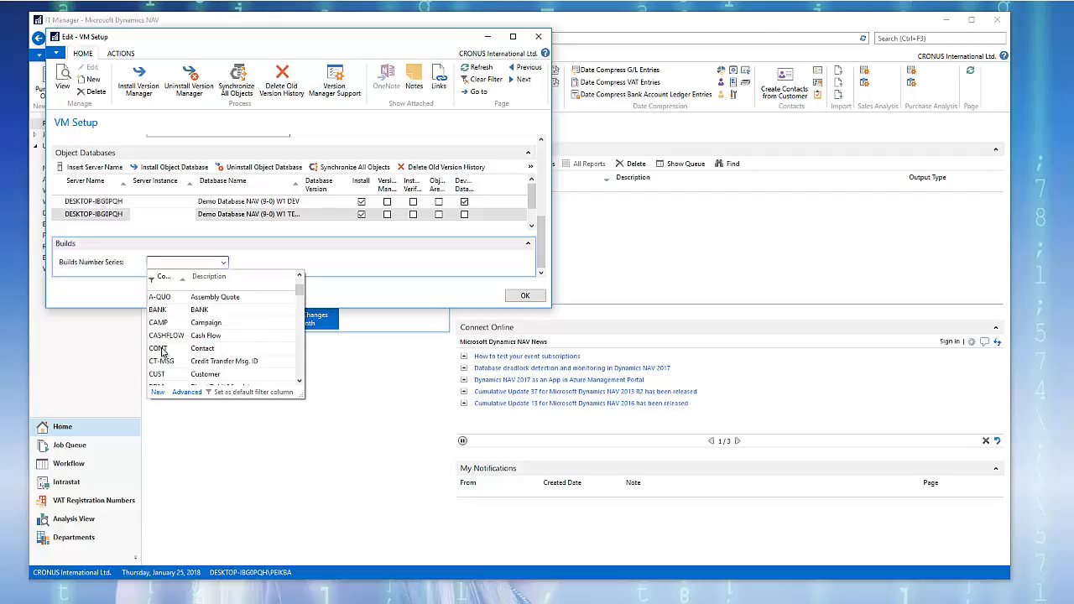
scroll(165, 357, "down", 1)
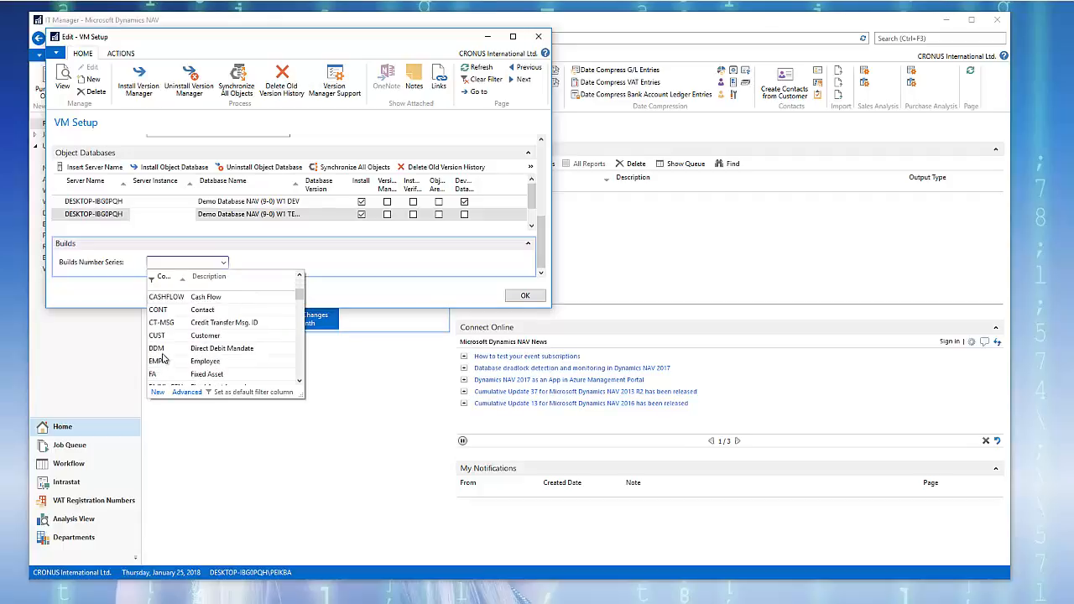
left_click(165, 309)
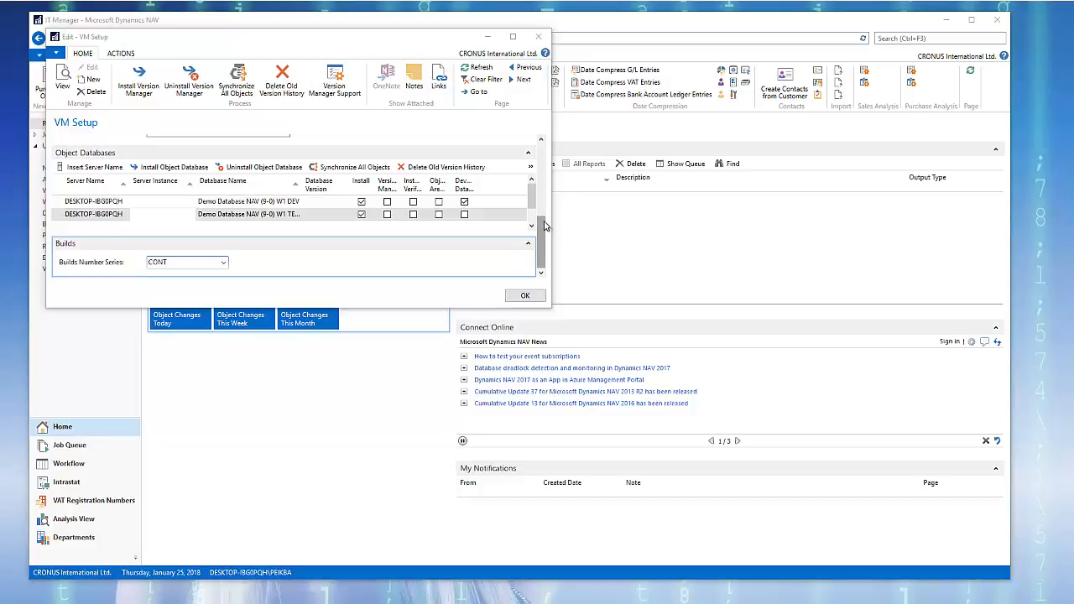
Install Version Manager with Demo Database NAV (9-0) W1 as the VM database, including all object databases
left_click_drag(542, 222, 531, 110)
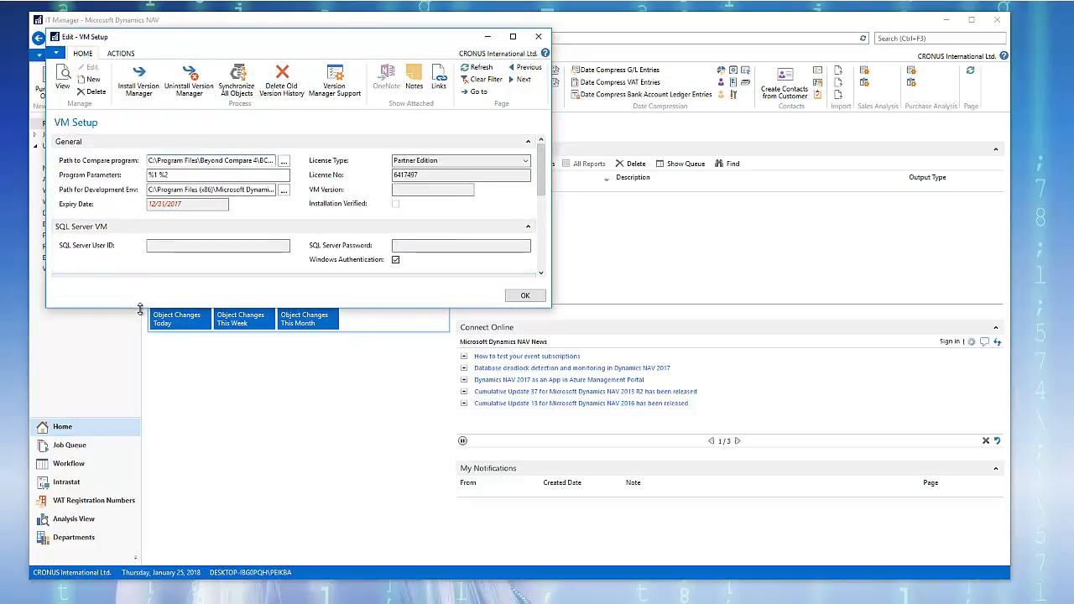
left_click_drag(139, 309, 139, 558)
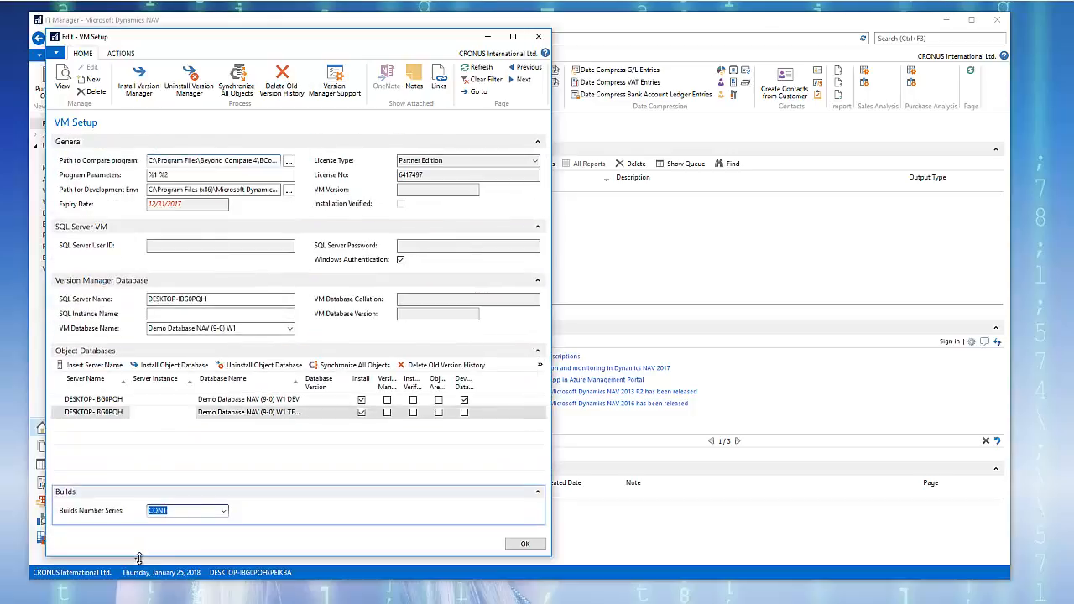
left_click(276, 328)
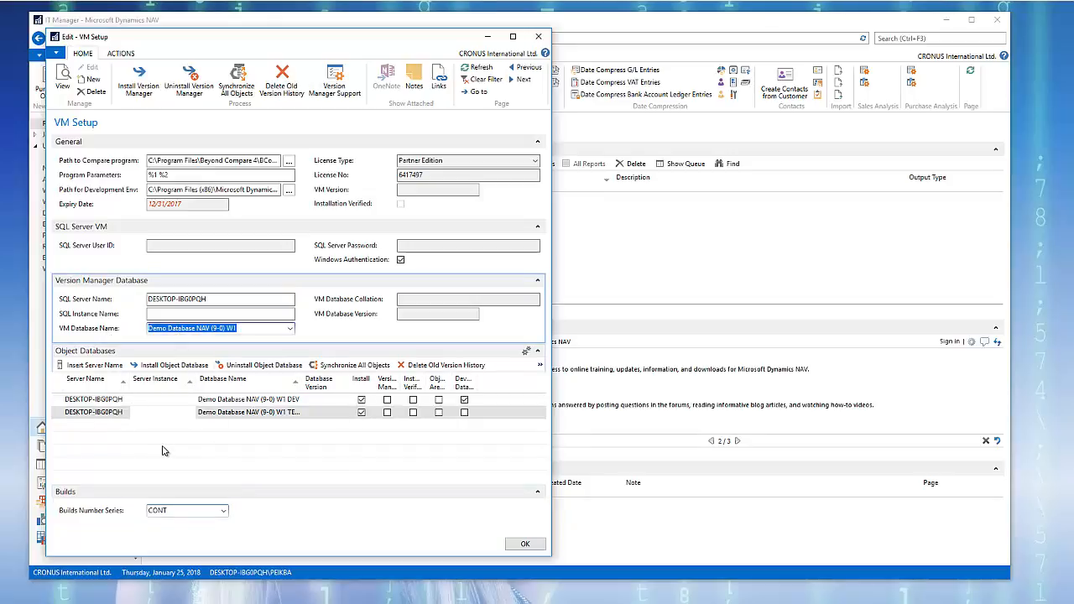
left_click(139, 88)
left_click(340, 313)
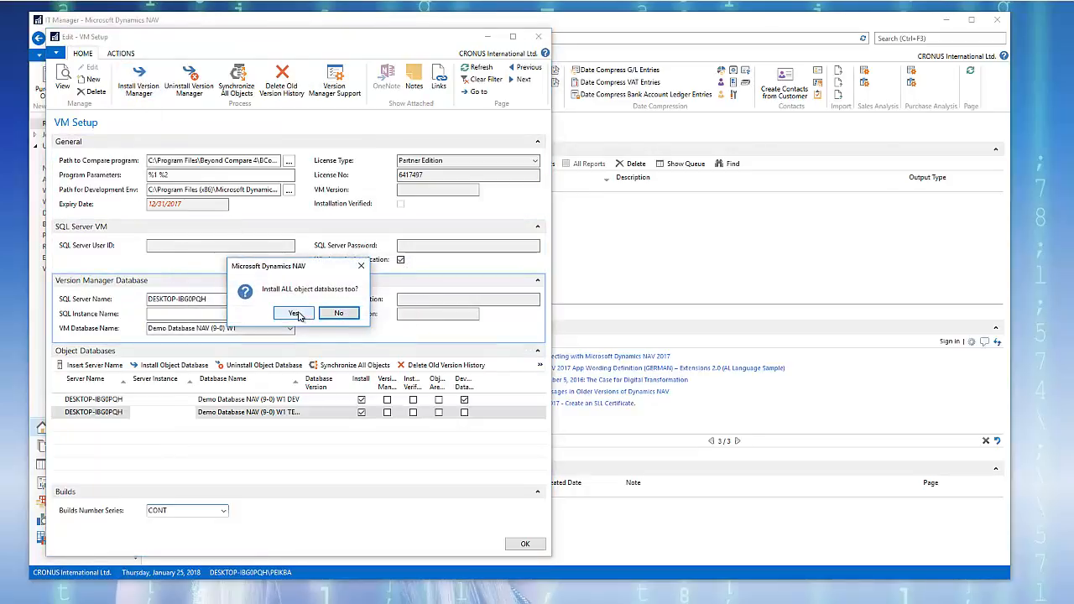
left_click(295, 314)
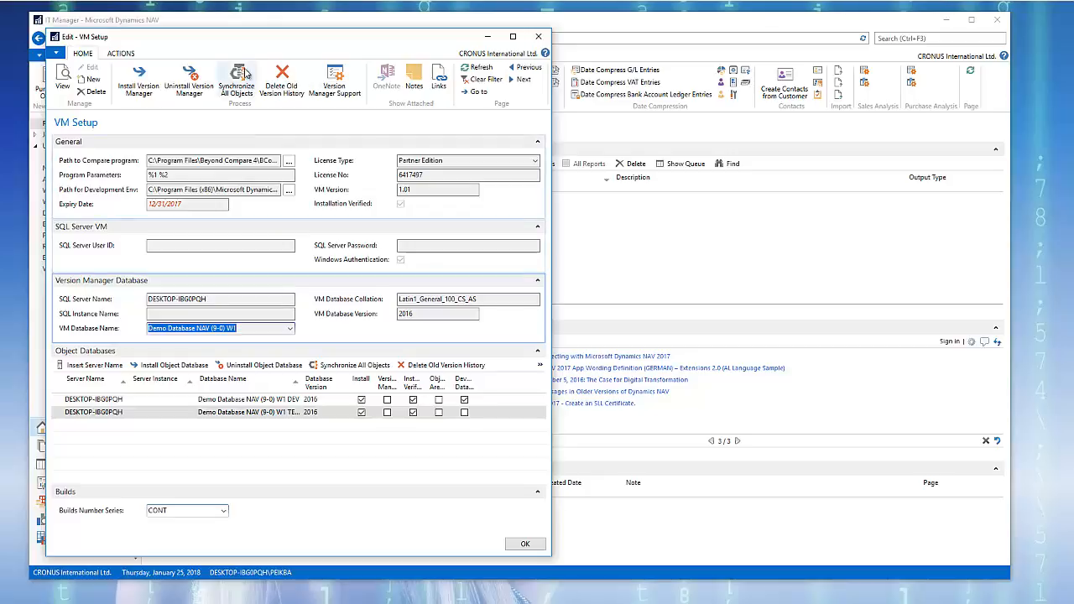
Synchronize all objects for the installed databases and close VM Setup
left_click(240, 78)
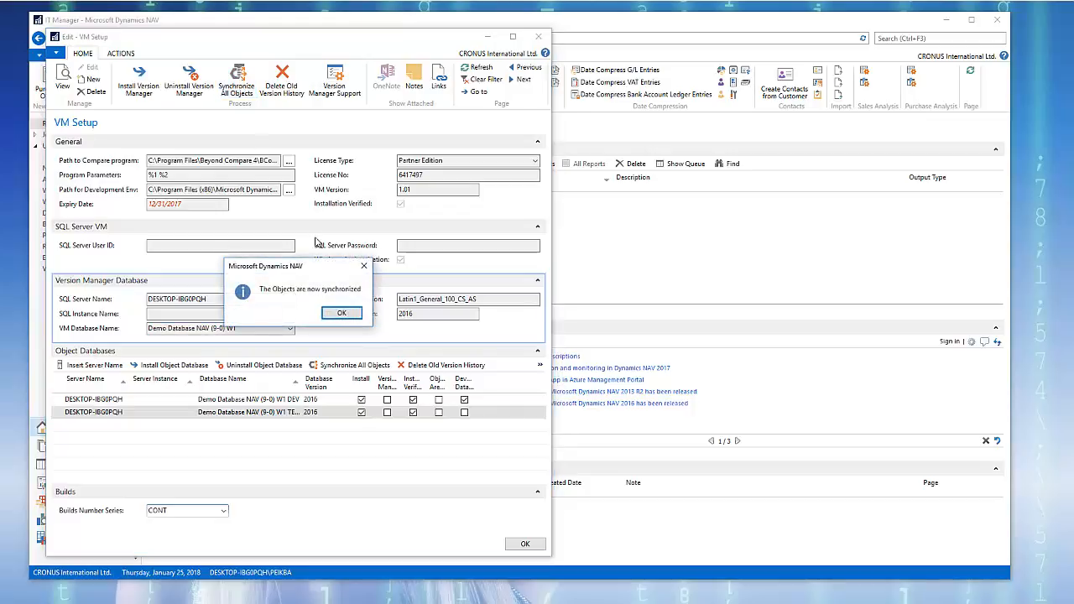
left_click(343, 315)
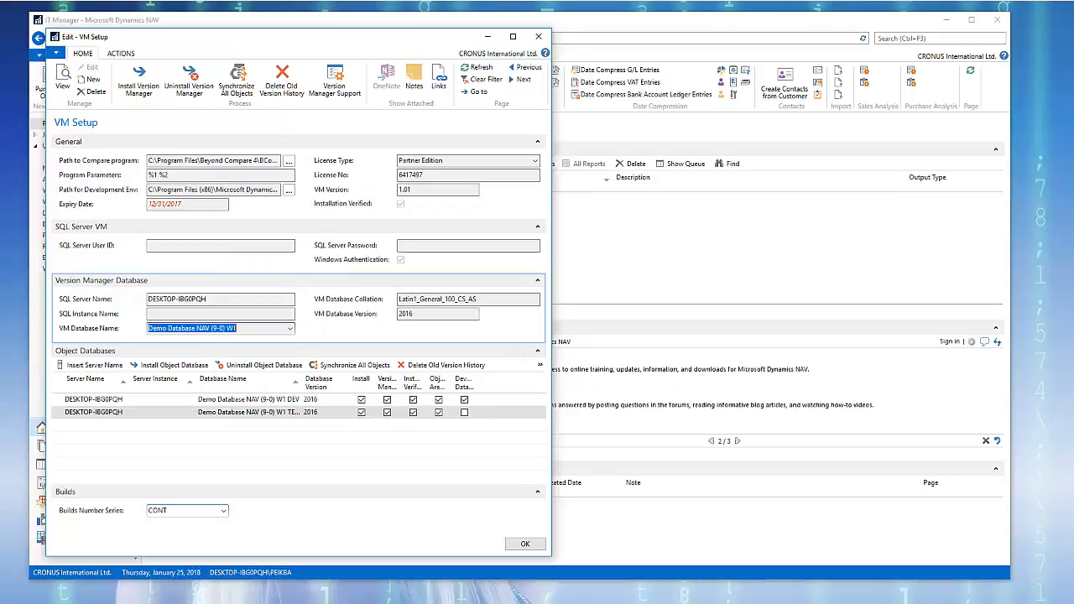
key("alt+Tab")
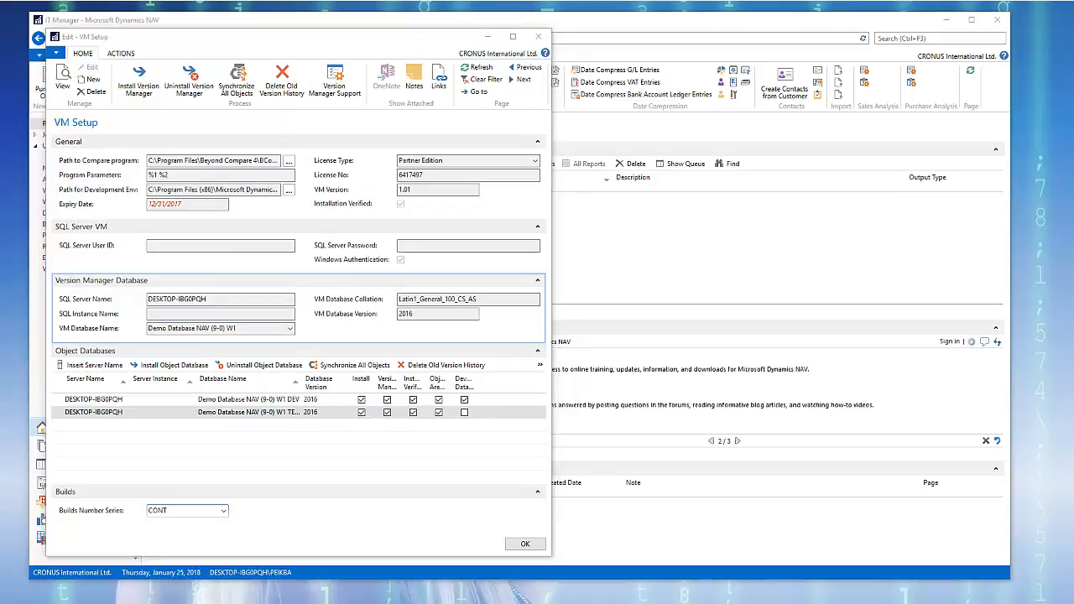
left_click(538, 36)
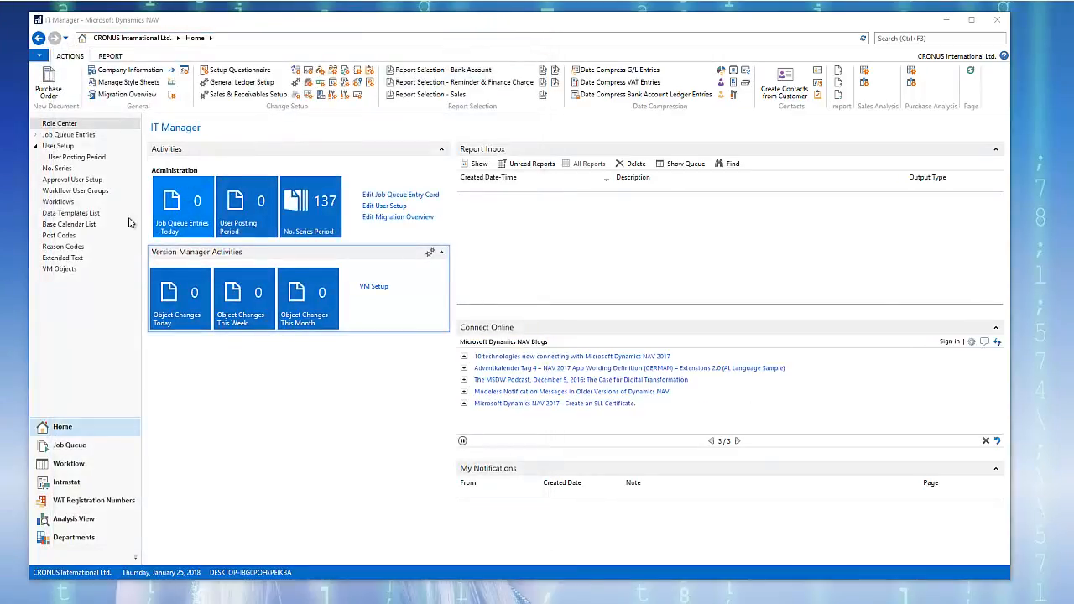
Open the VM Objects list and review its selectable databases, widening the Database Name column to show the full names
left_click(58, 269)
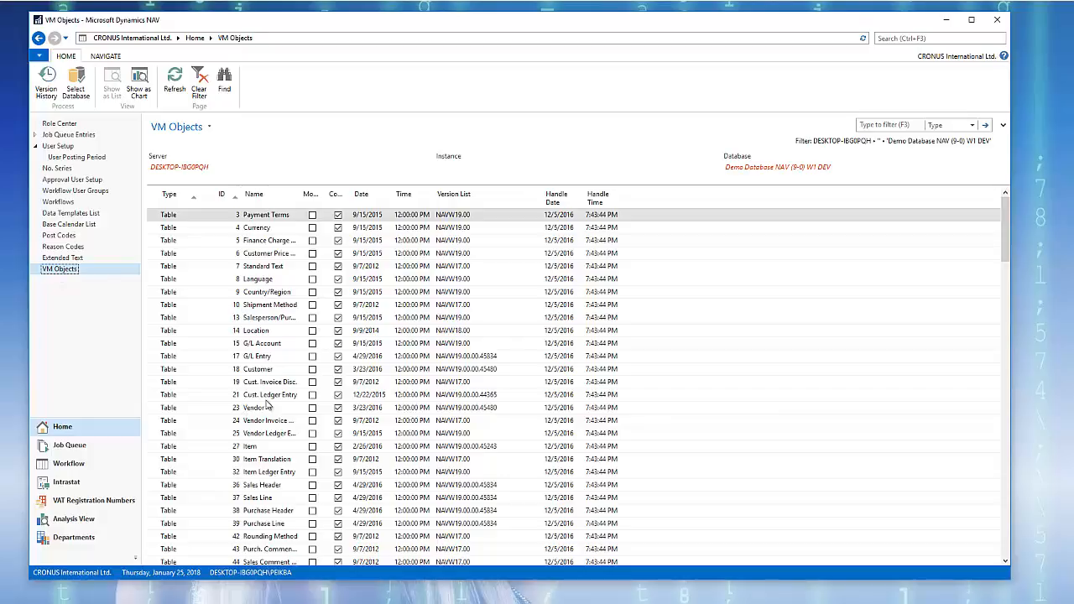
left_click(79, 84)
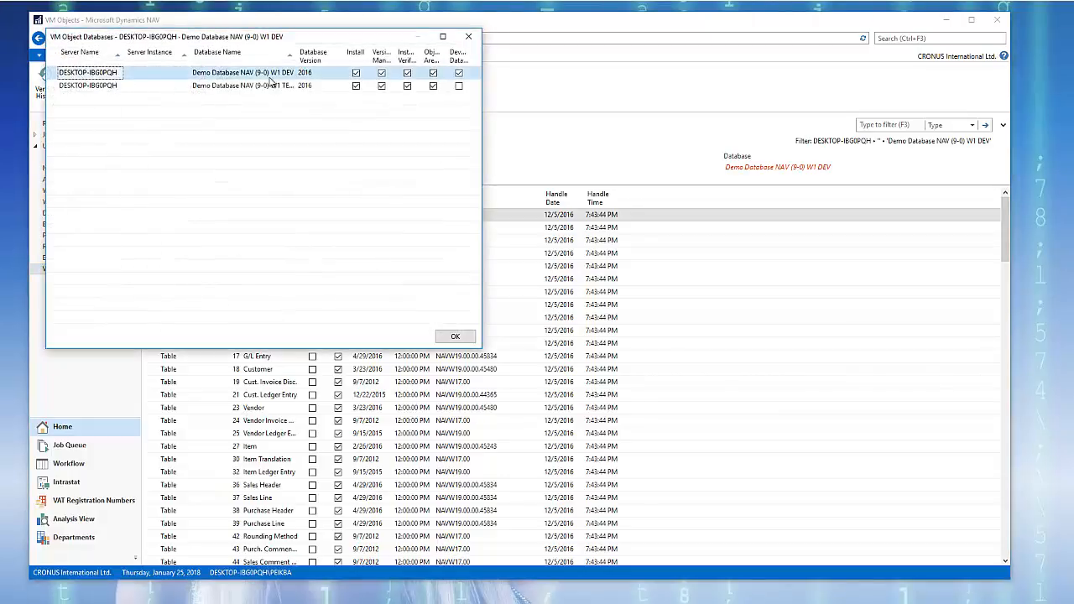
left_click_drag(293, 52, 345, 52)
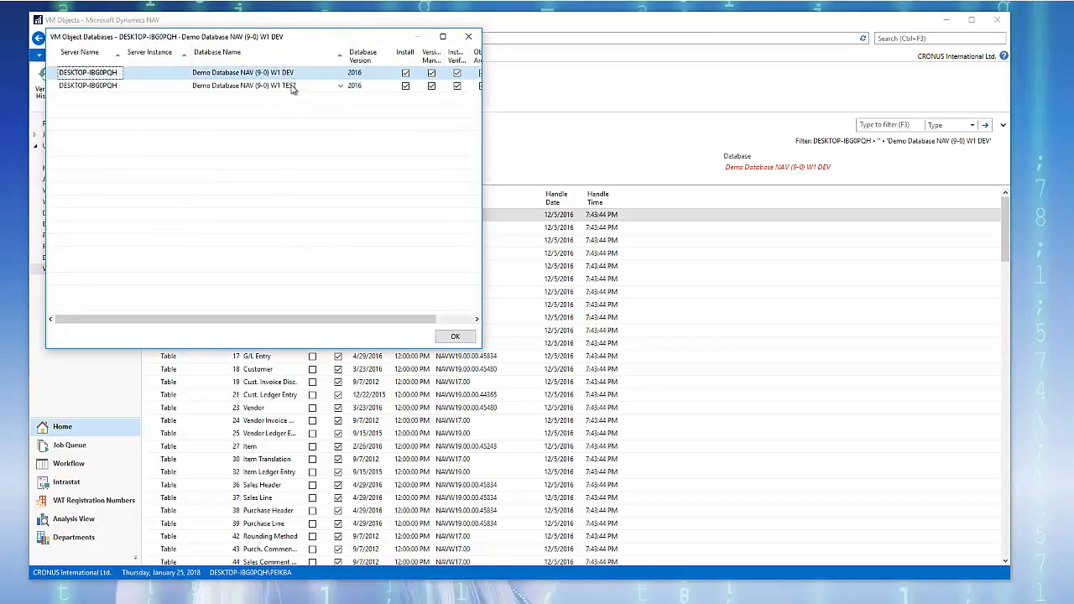
left_click(468, 36)
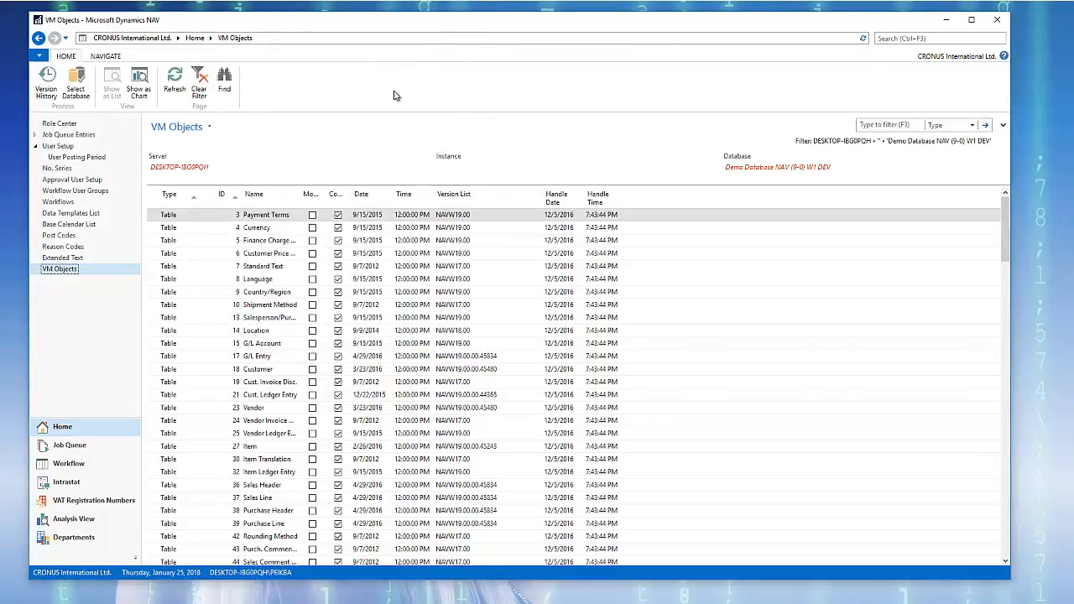
key("alt")
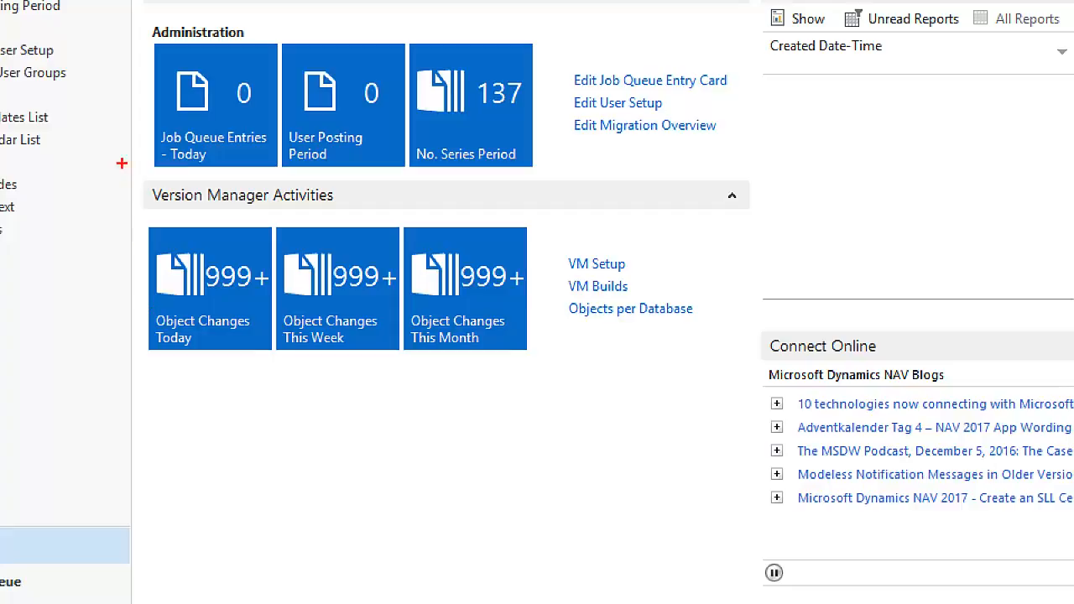
mouse_move(141, 200)
left_mouse_down()
mouse_move(708, 426)
mouse_move(694, 422)
mouse_move(759, 424)
mouse_move(744, 421)
left_mouse_up()
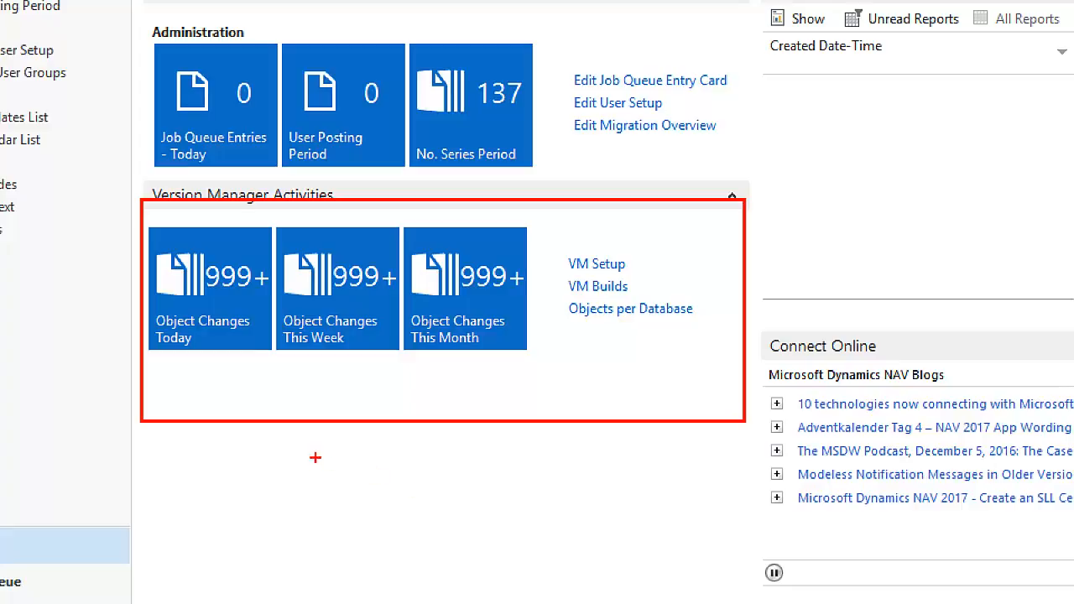